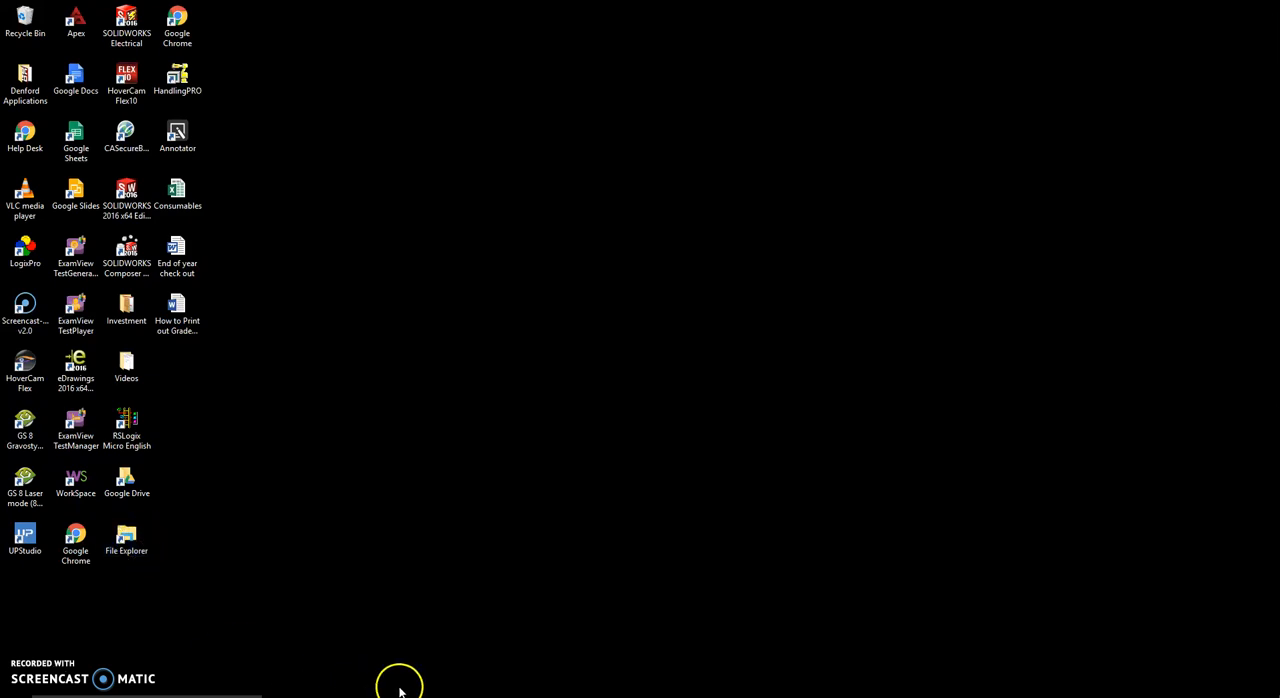
# - Open the Bathroom Pass 302 part file, not the STL, from the Bathroom Passes folder in SOLIDWORKS and maximize its window
pyautogui.click(476, 696)
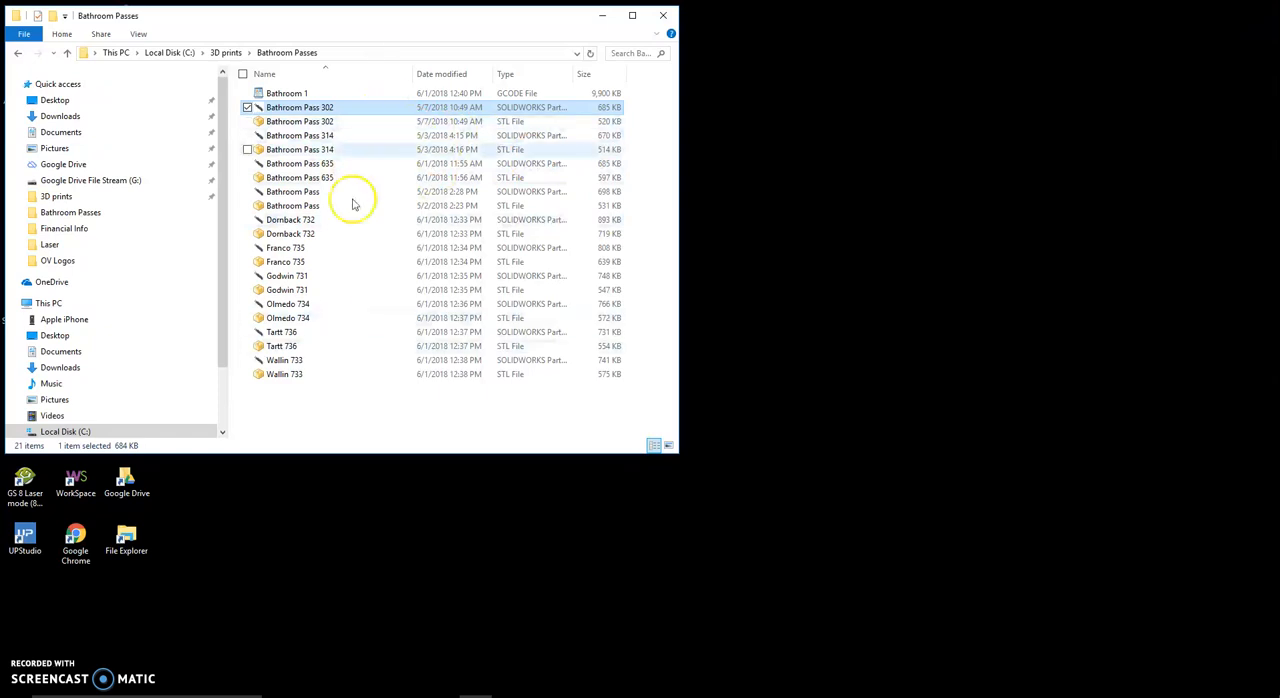
pyautogui.click(304, 123)
pyautogui.click(307, 110)
pyautogui.click(307, 123)
pyautogui.click(309, 109)
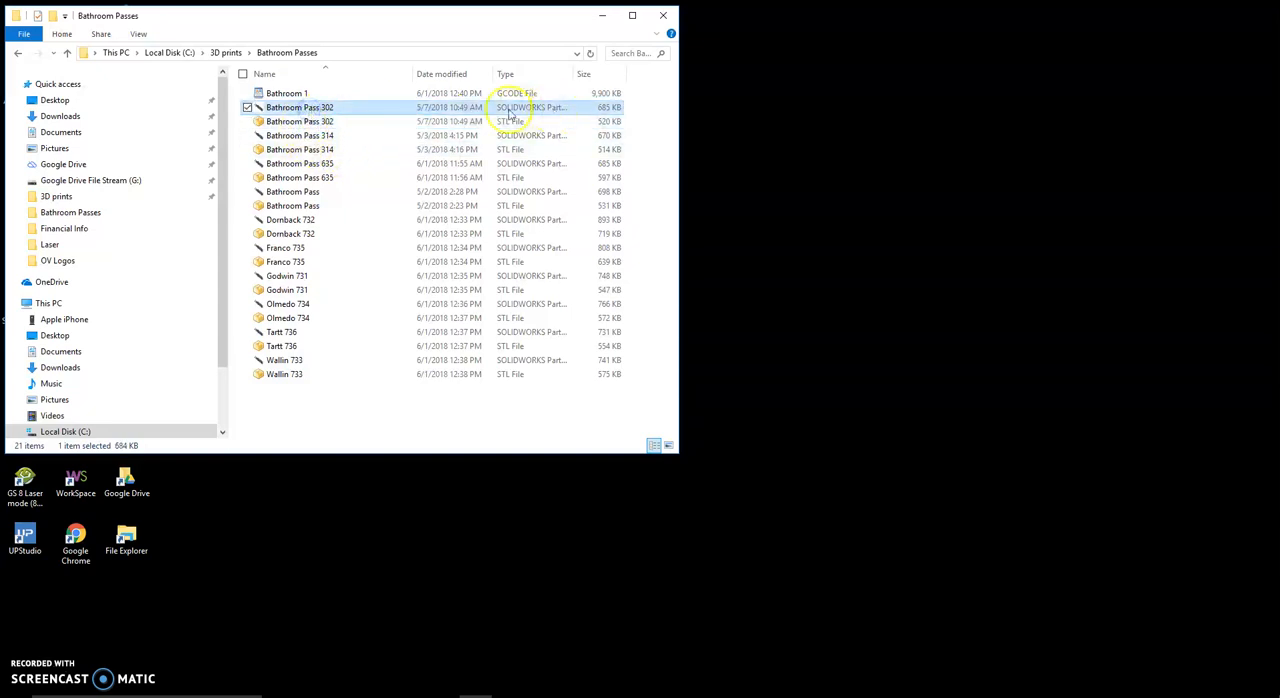
pyautogui.click(301, 120)
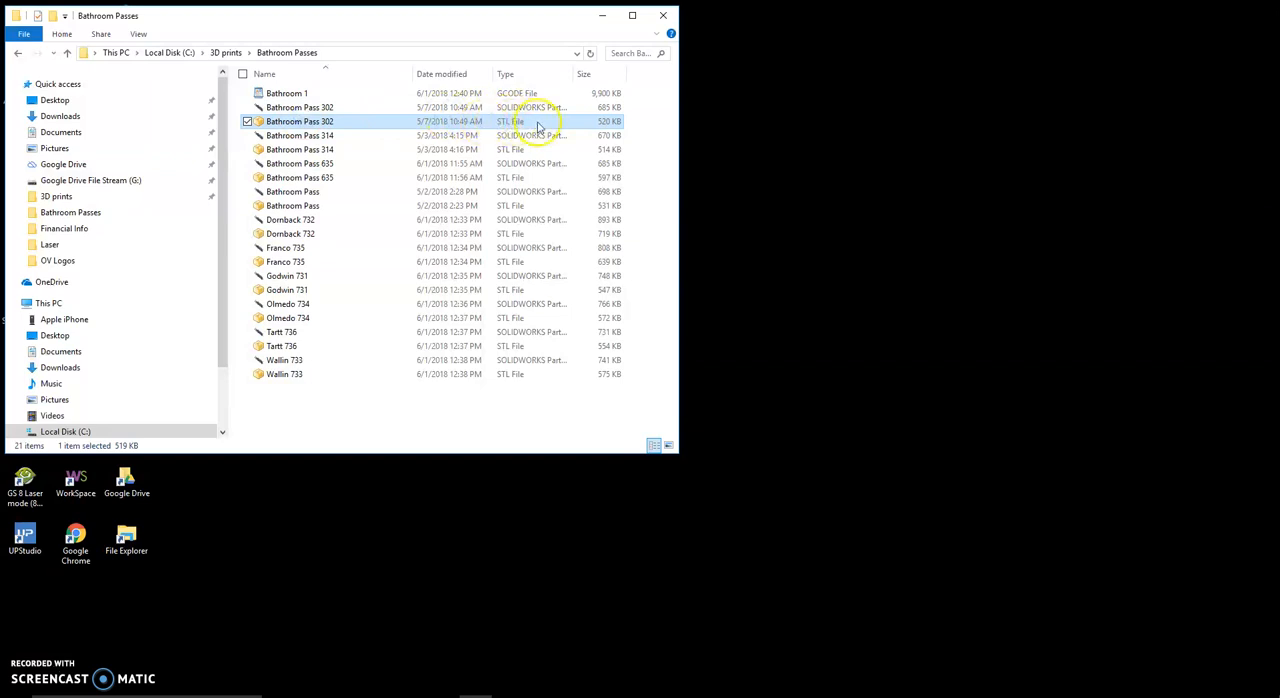
pyautogui.click(324, 107)
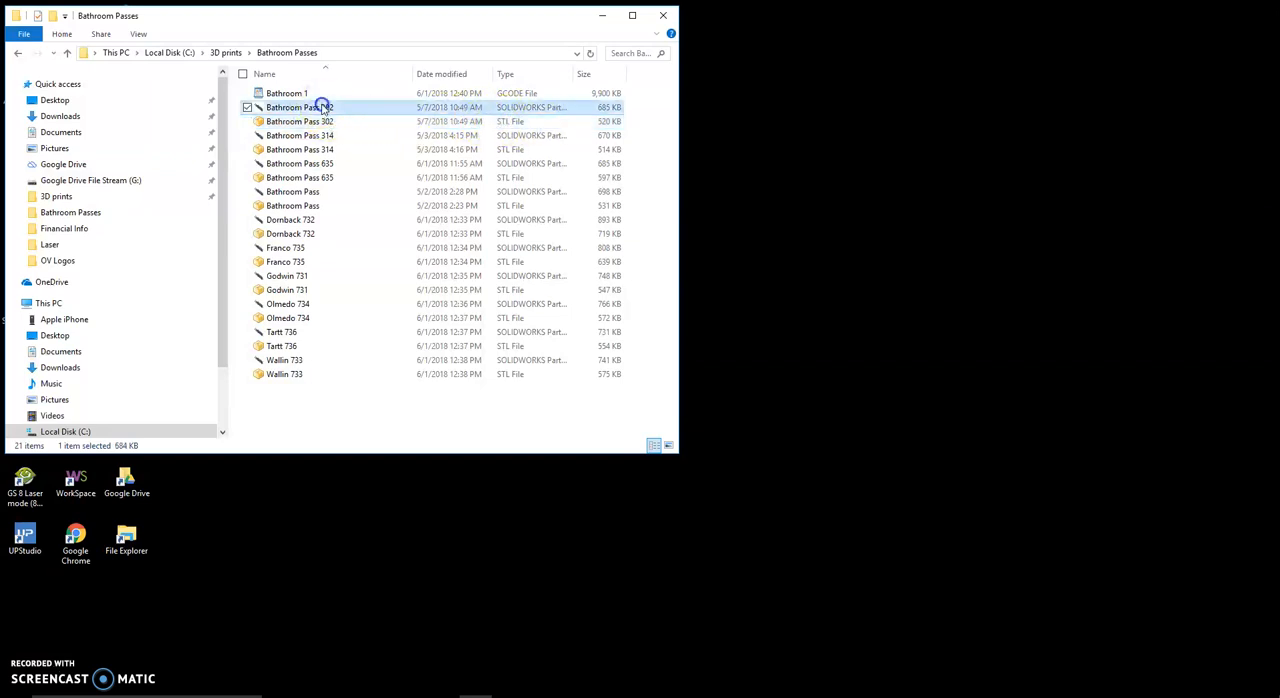
pyautogui.doubleClick(326, 108)
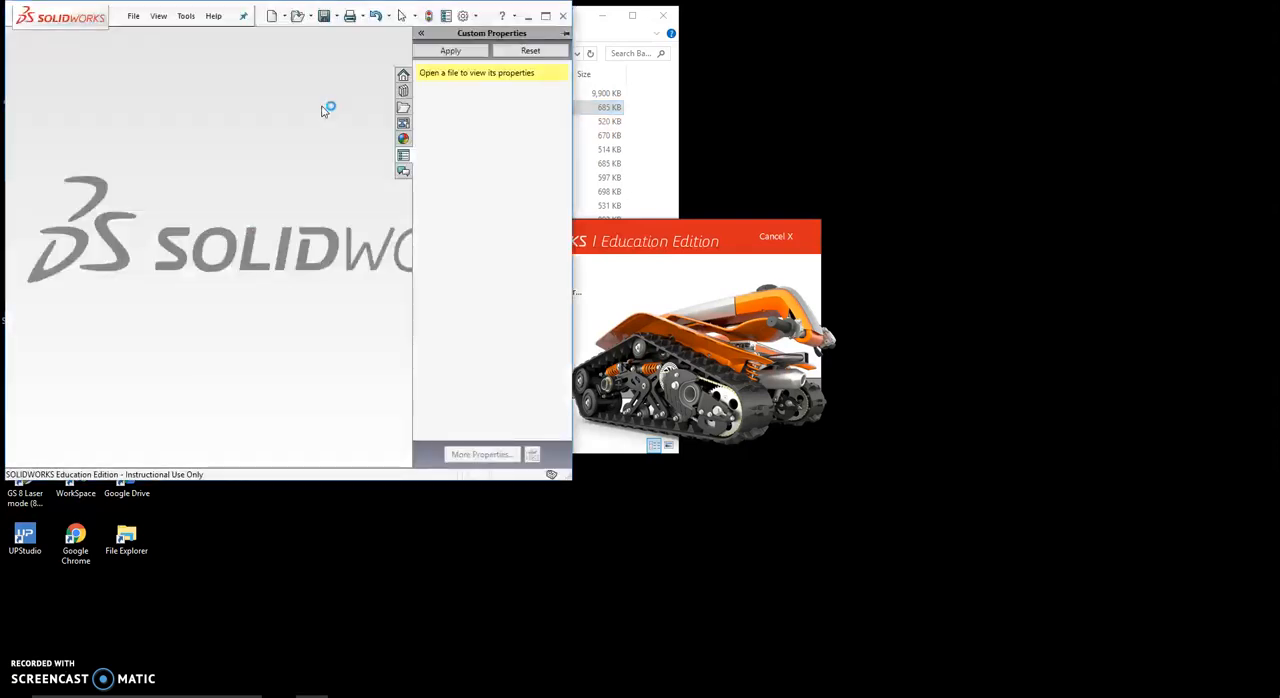
pyautogui.click(547, 17)
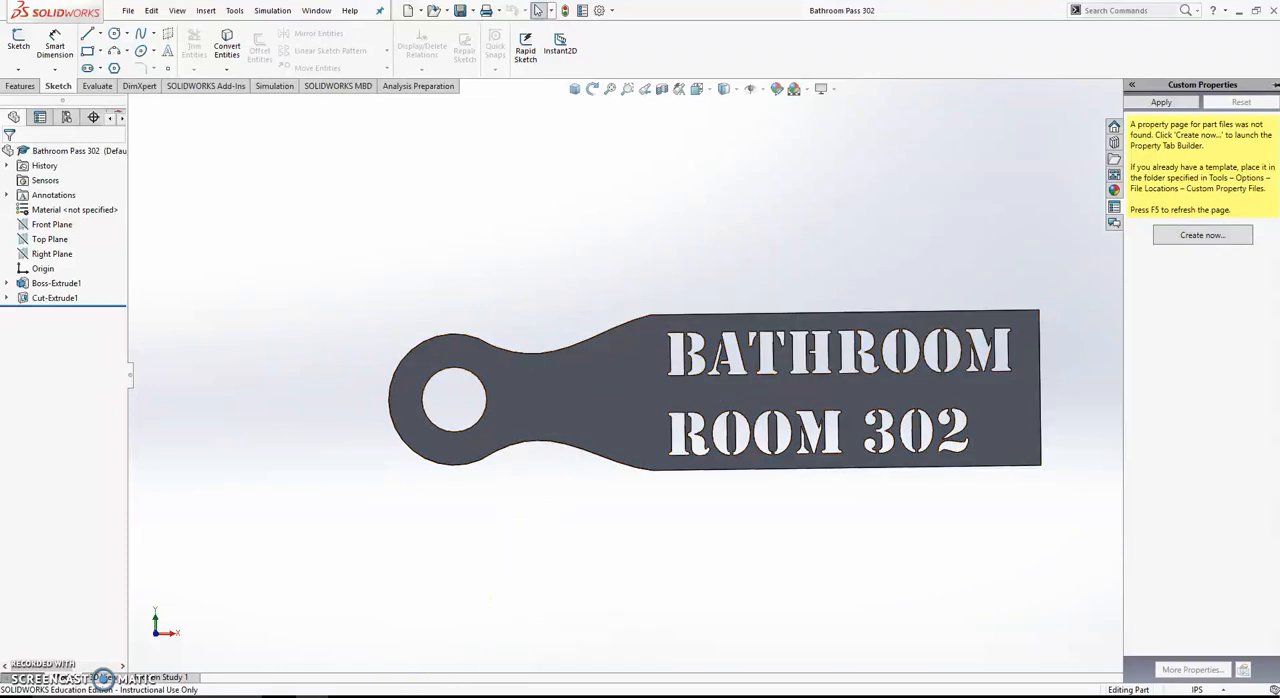
# - Switch to the room list in Excel and look up the teacher's surname for room 741
pyautogui.hotkey('alt', 'Tab')
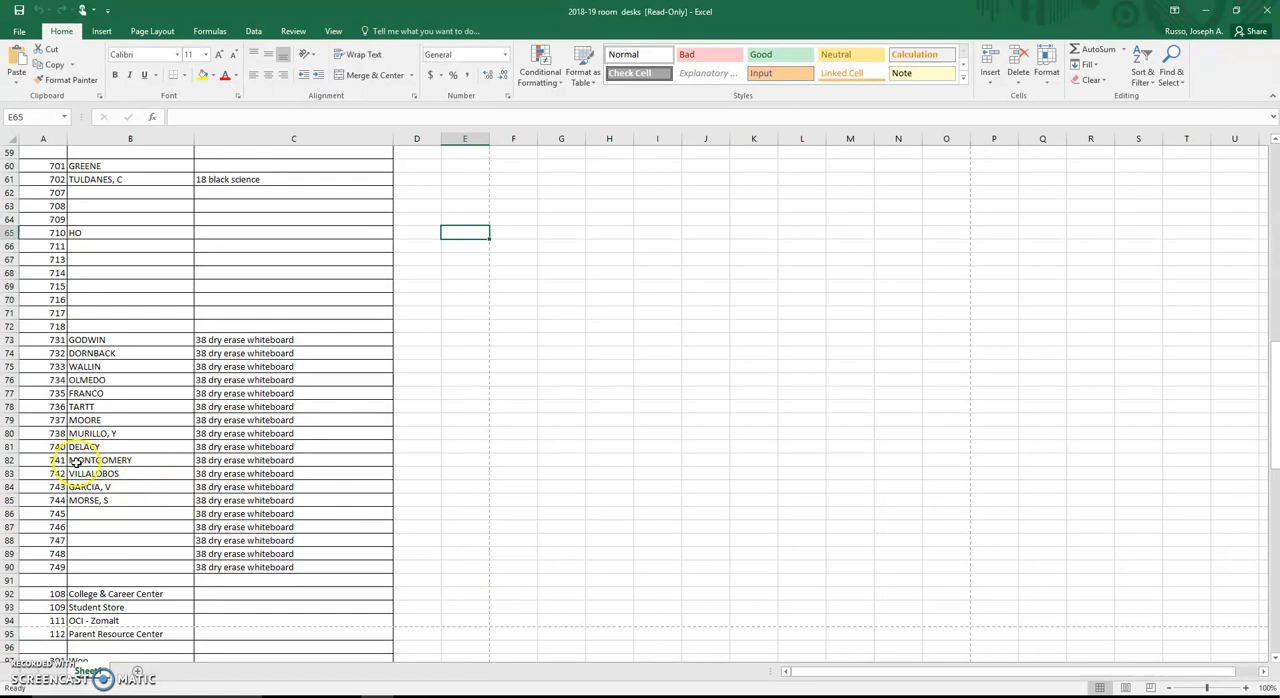
pyautogui.click(80, 462)
pyautogui.click(31, 462)
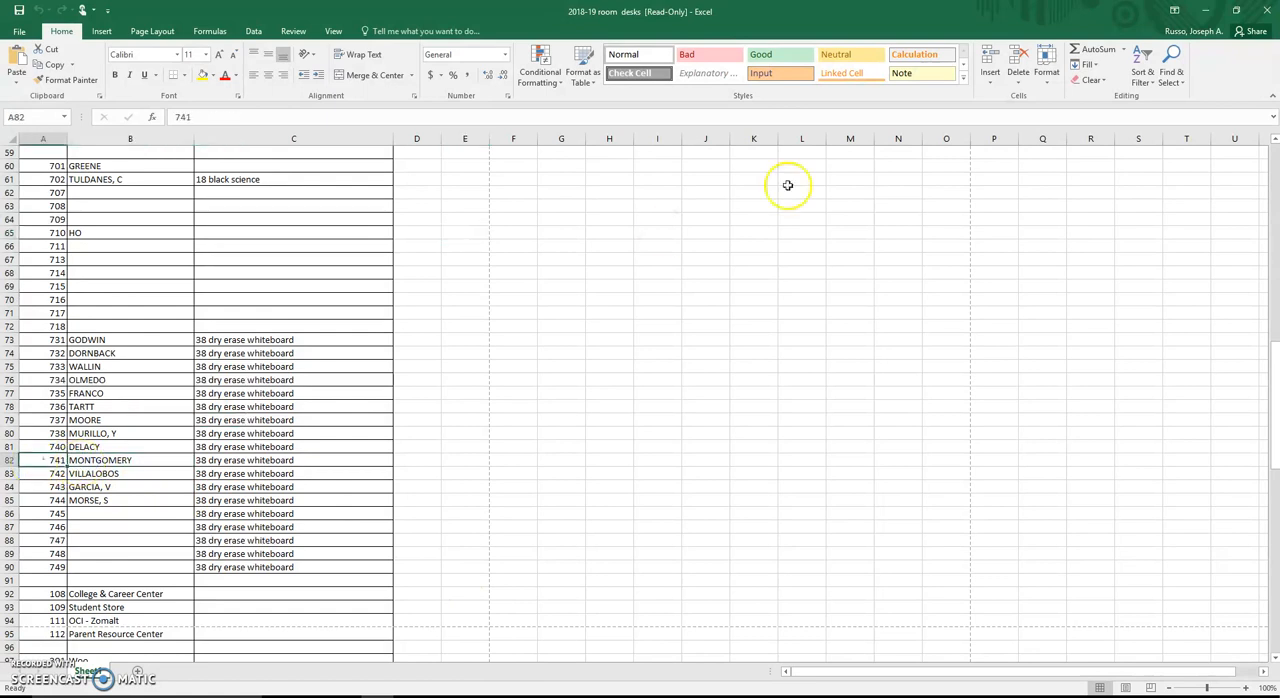
pyautogui.click(1207, 12)
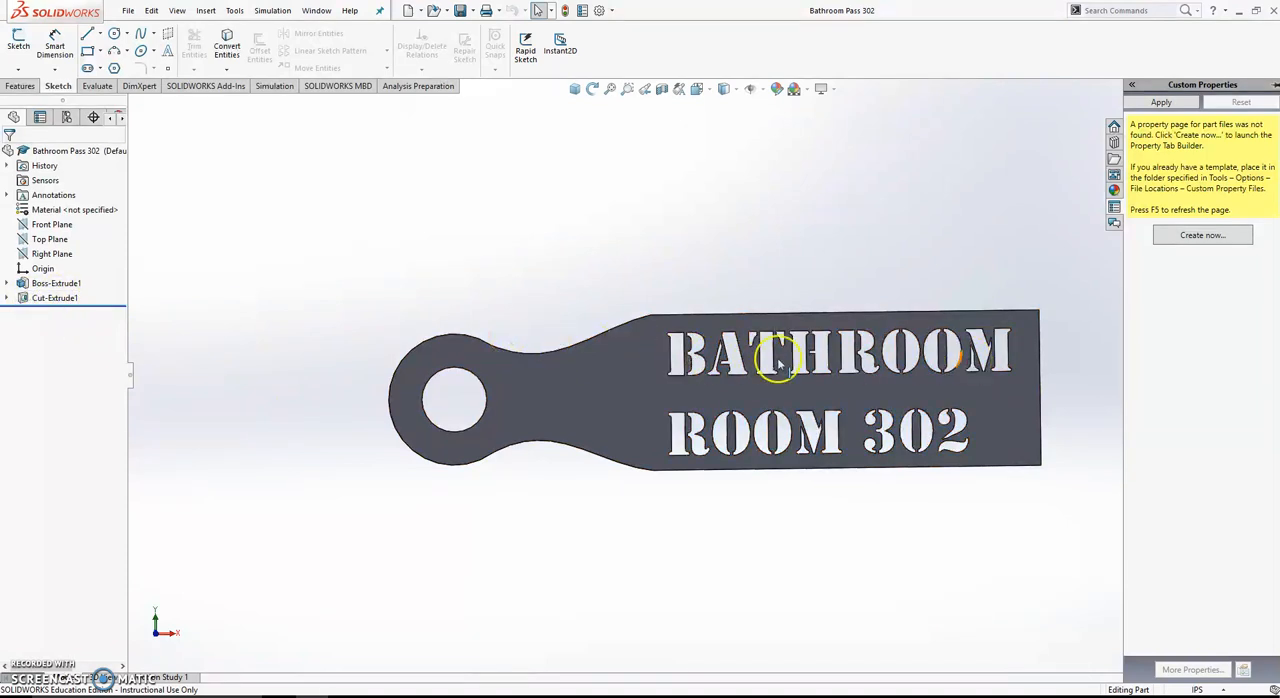
# - Open the lettering sketch beneath Cut-Extrude1 for editing
pyautogui.click(36, 300)
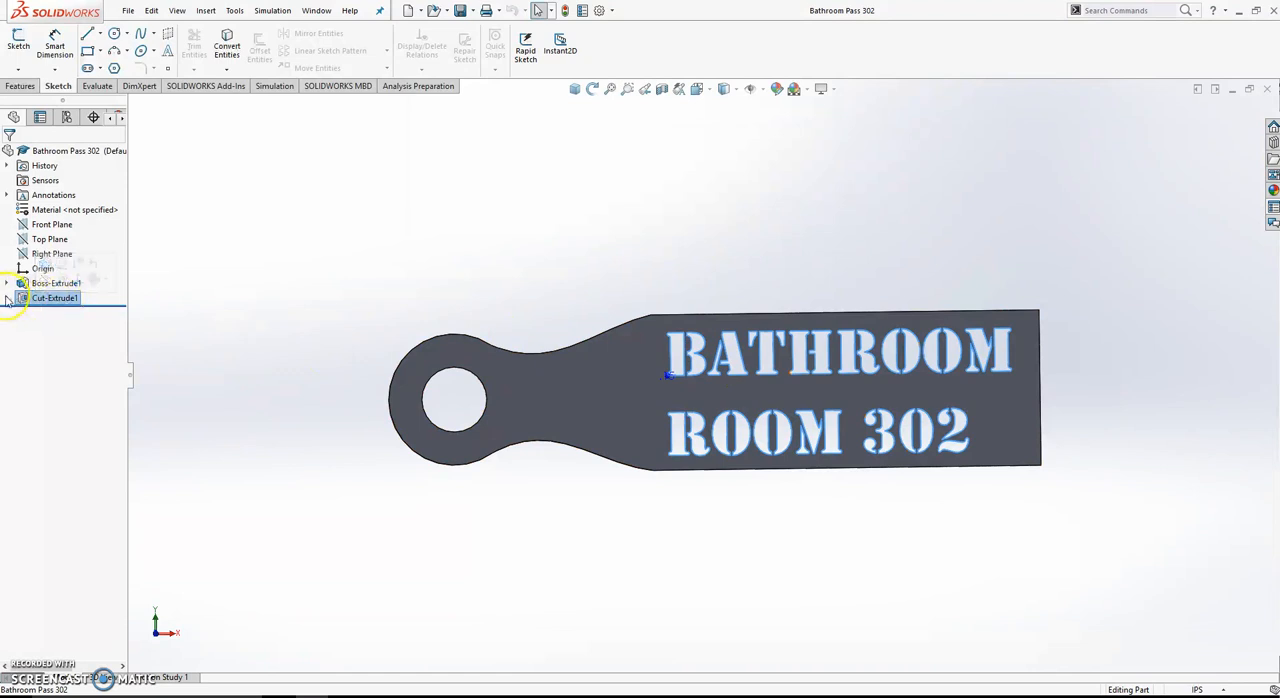
pyautogui.click(7, 298)
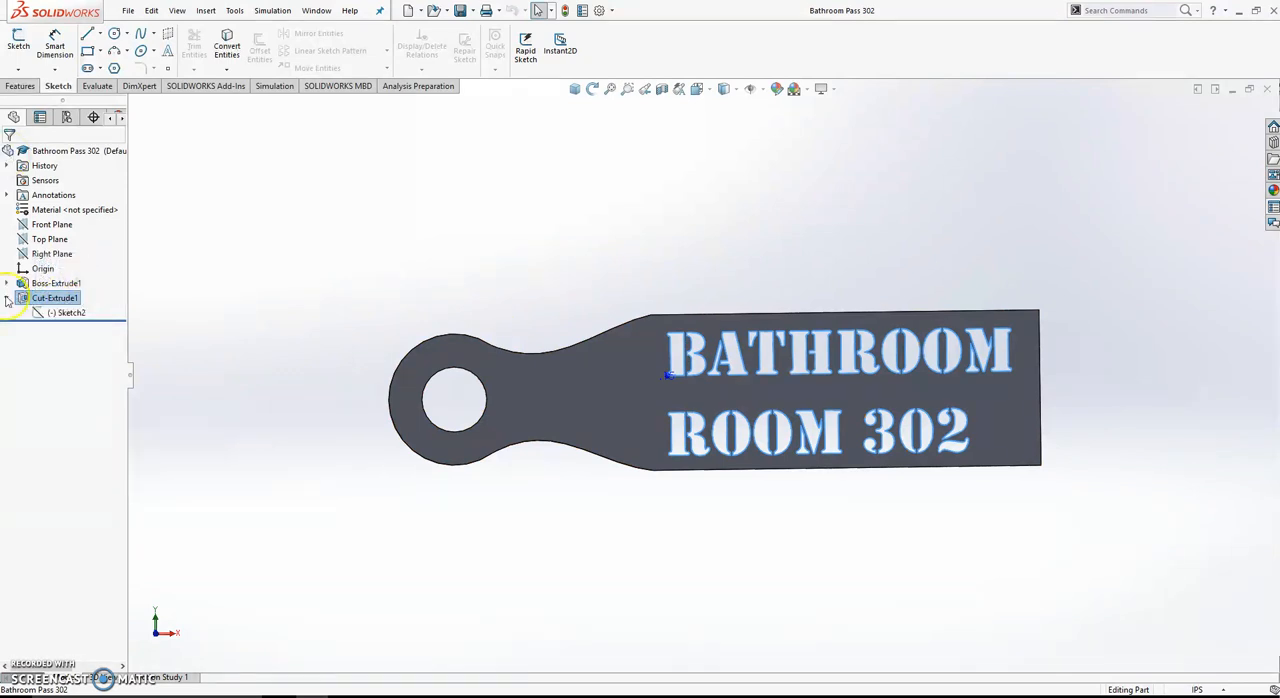
pyautogui.click(66, 314)
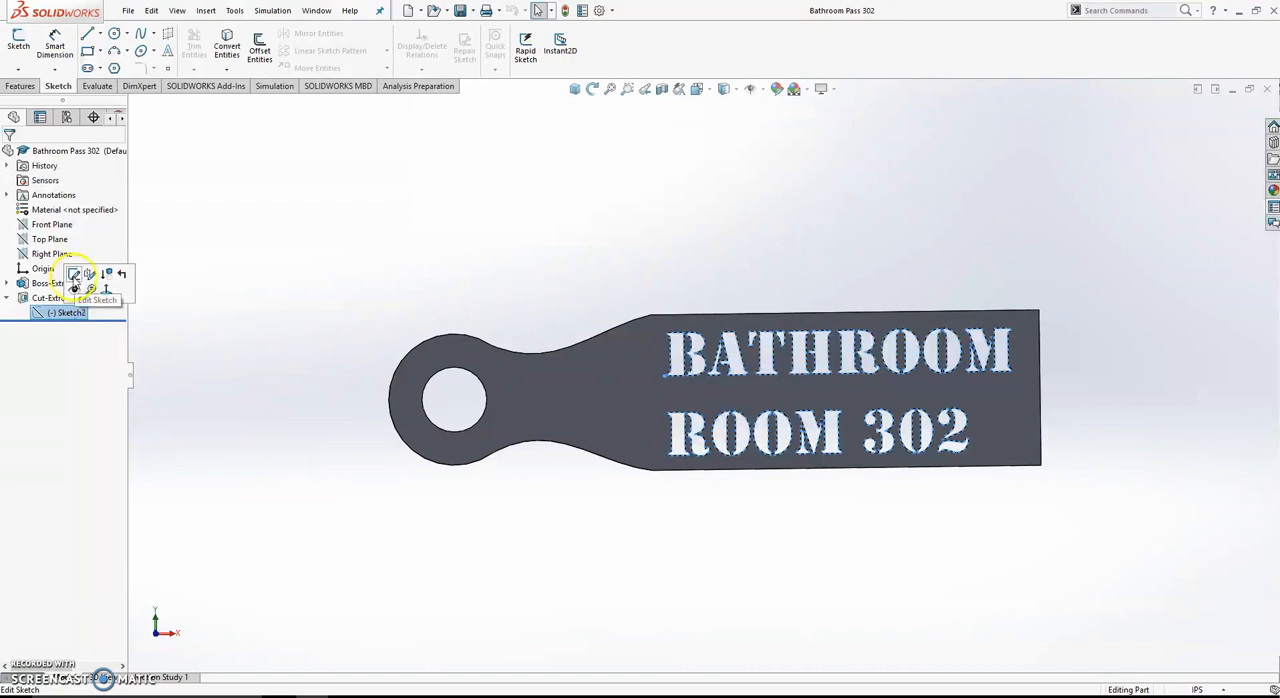
pyautogui.click(73, 273)
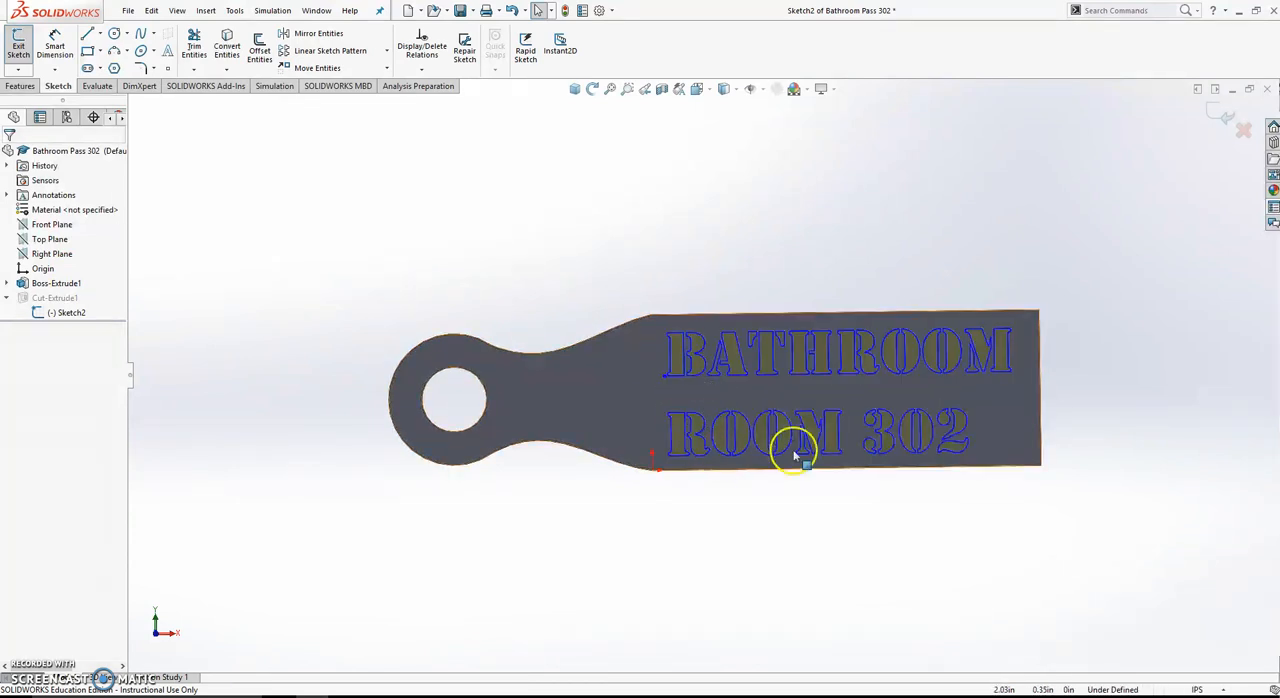
# - Replace the second line of the sketch text with the teacher's surname and 741, checking the spelling in the Excel room list
pyautogui.doubleClick(744, 367)
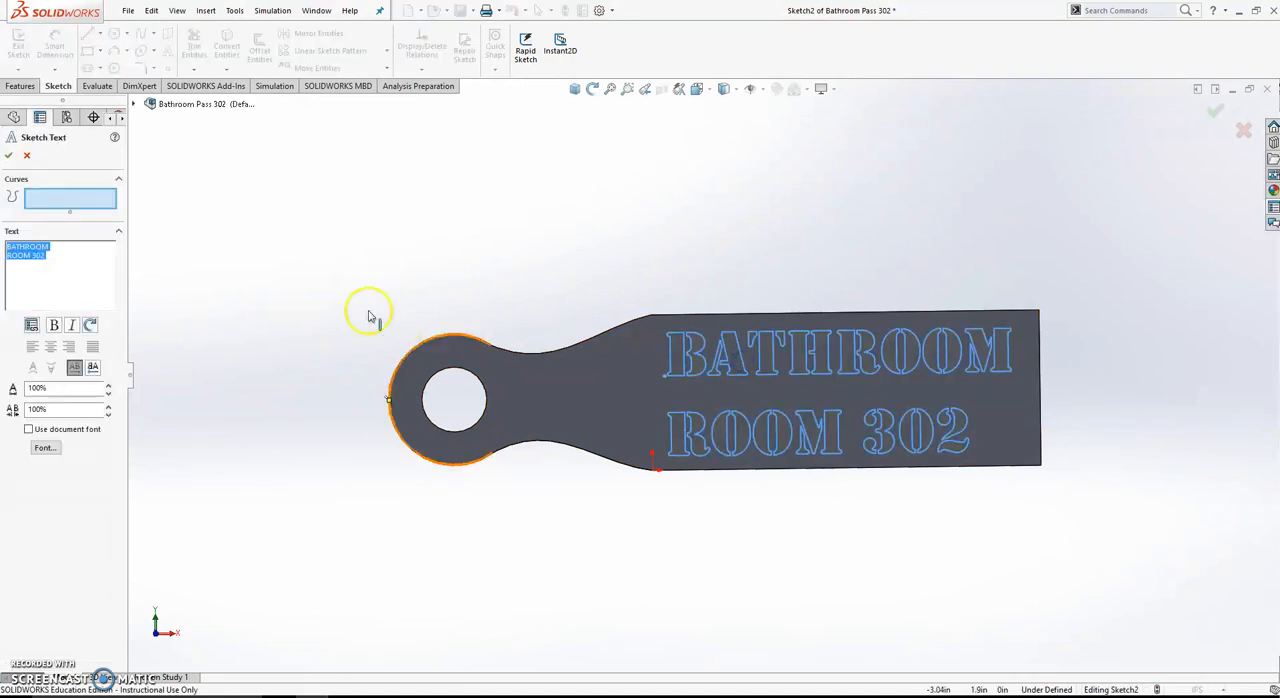
pyautogui.click(35, 257)
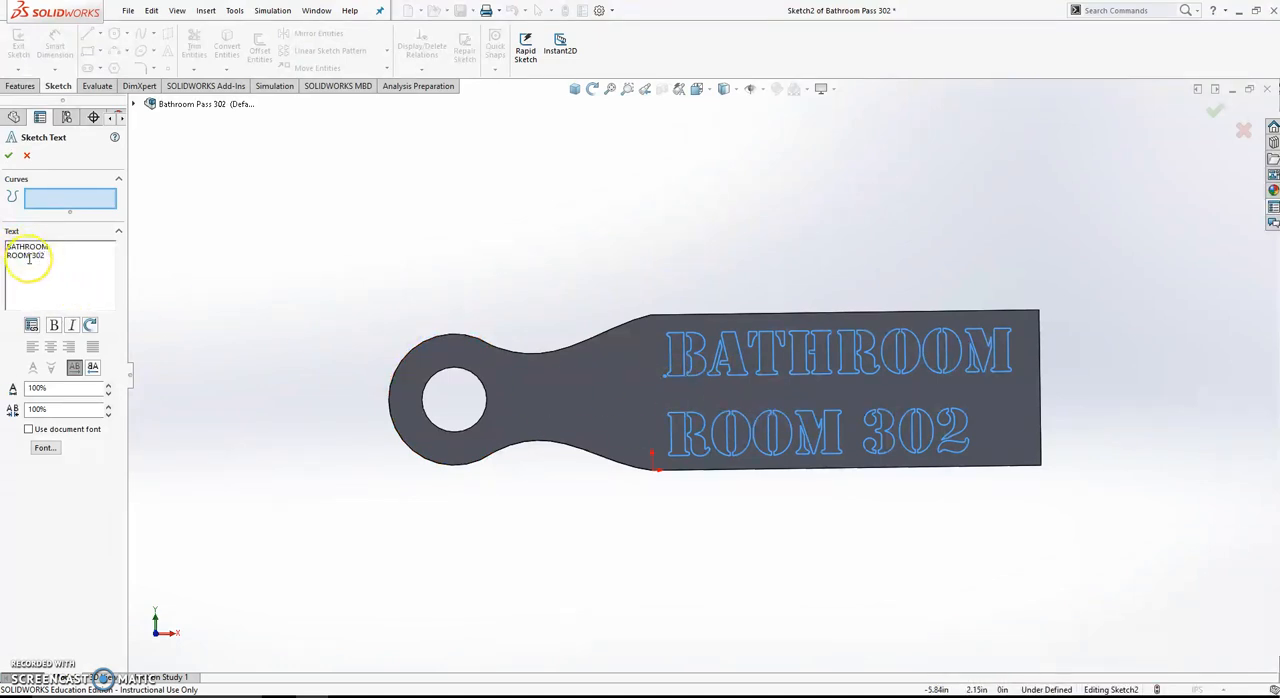
pyautogui.press('BackSpace')
pyautogui.press('BackSpace')
pyautogui.press('BackSpace')
pyautogui.press('BackSpace')
pyautogui.press('BackSpace')
pyautogui.press('BackSpace')
pyautogui.press('BackSpace')
pyautogui.press('BackSpace')
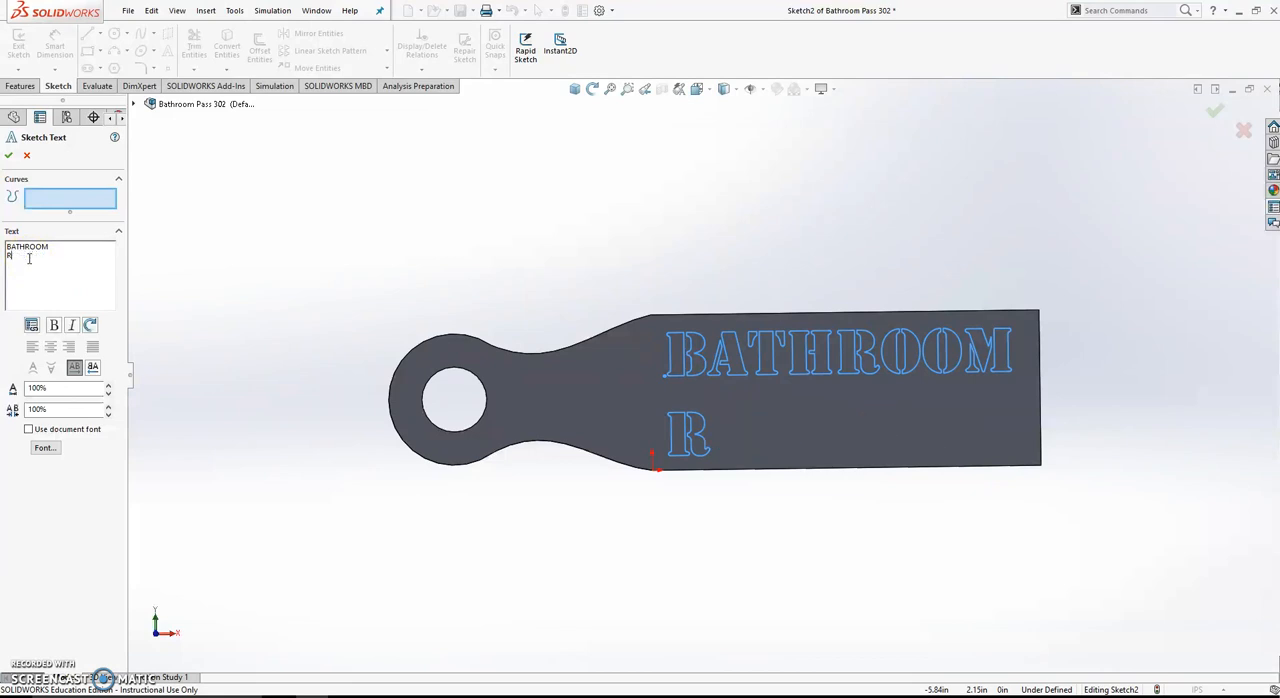
pyautogui.write('MONT')
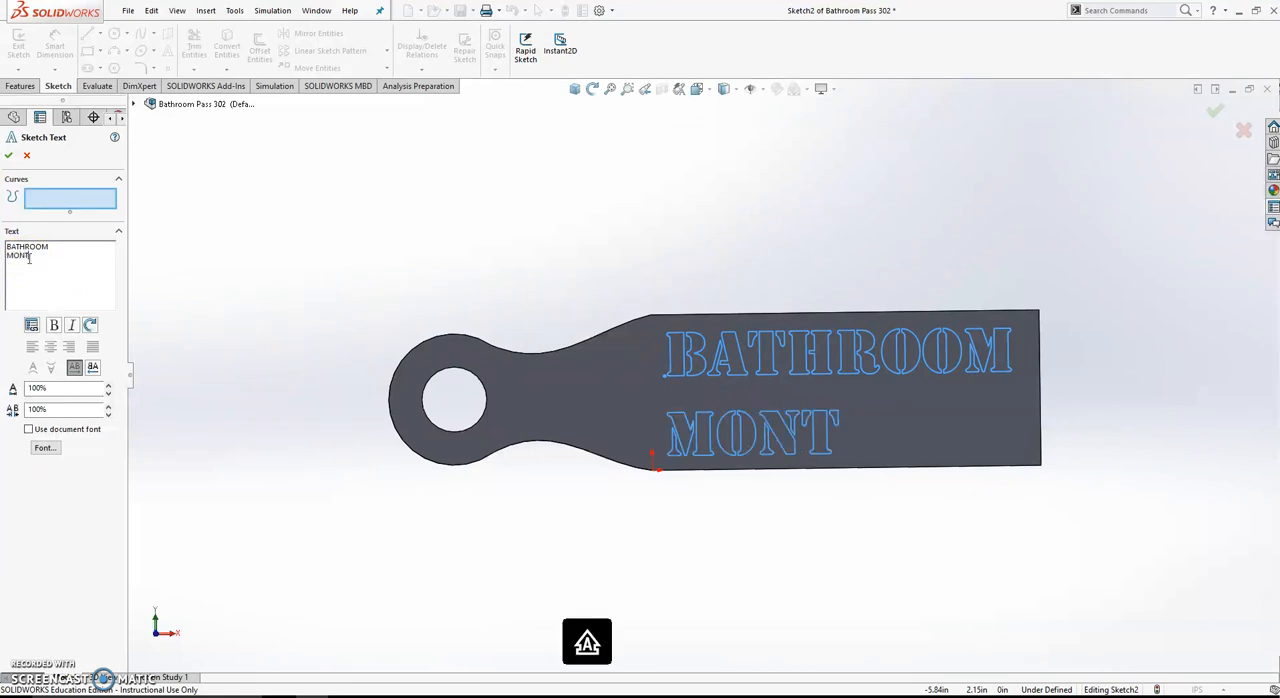
pyautogui.write('GOMERY')
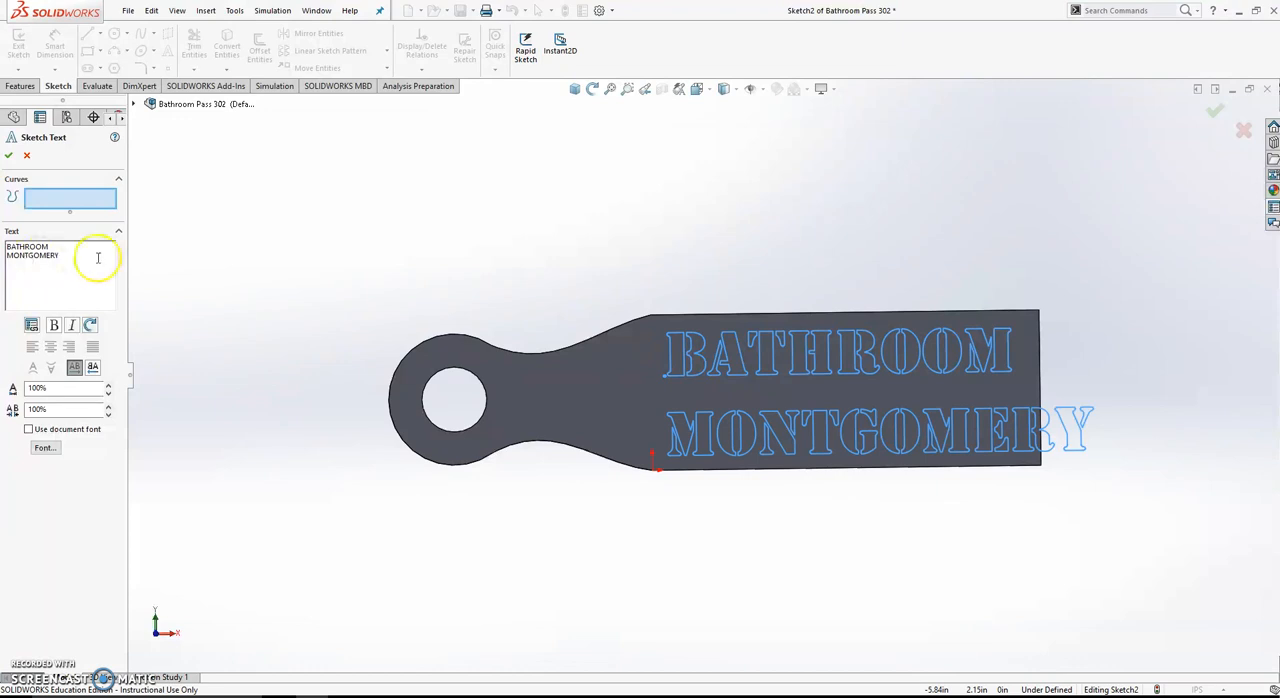
pyautogui.click(387, 696)
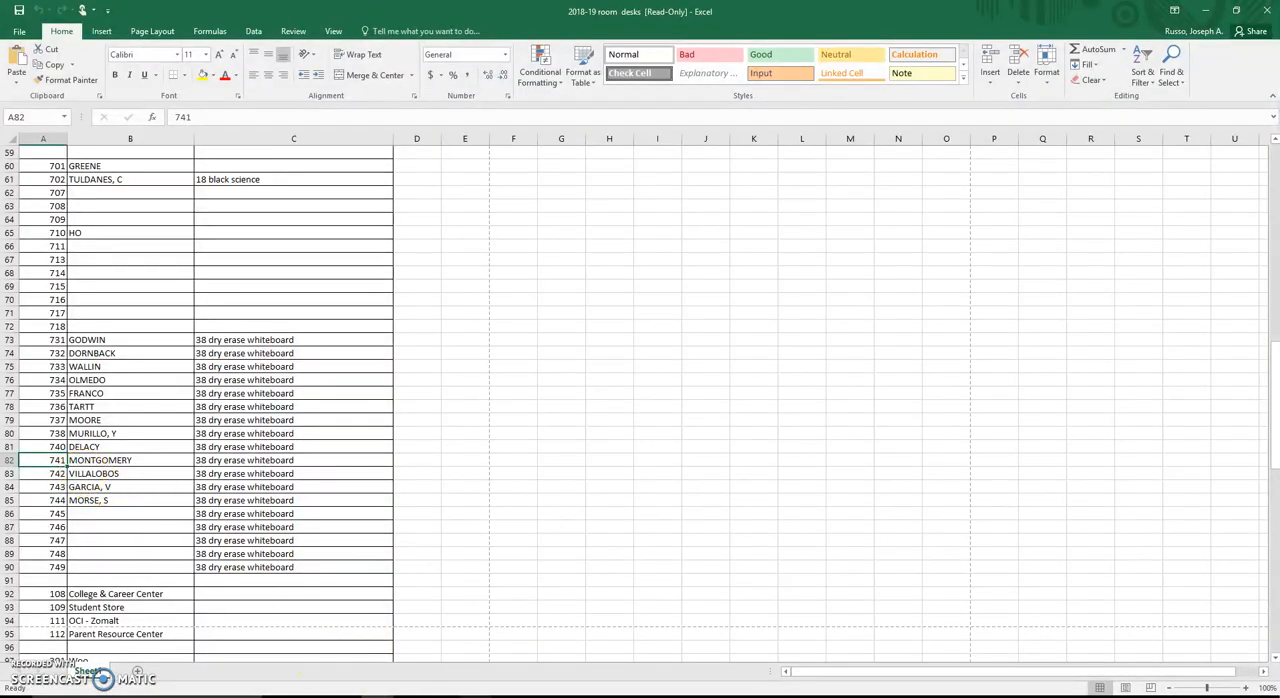
pyautogui.click(361, 695)
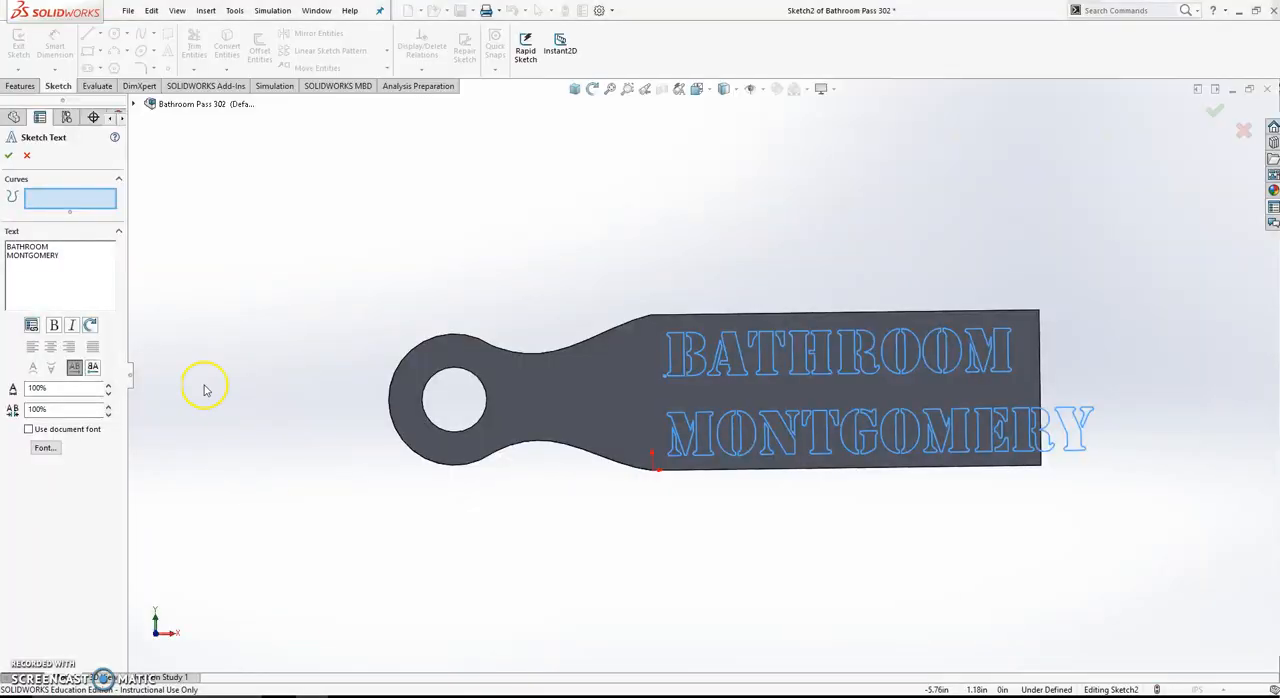
pyautogui.click(59, 256)
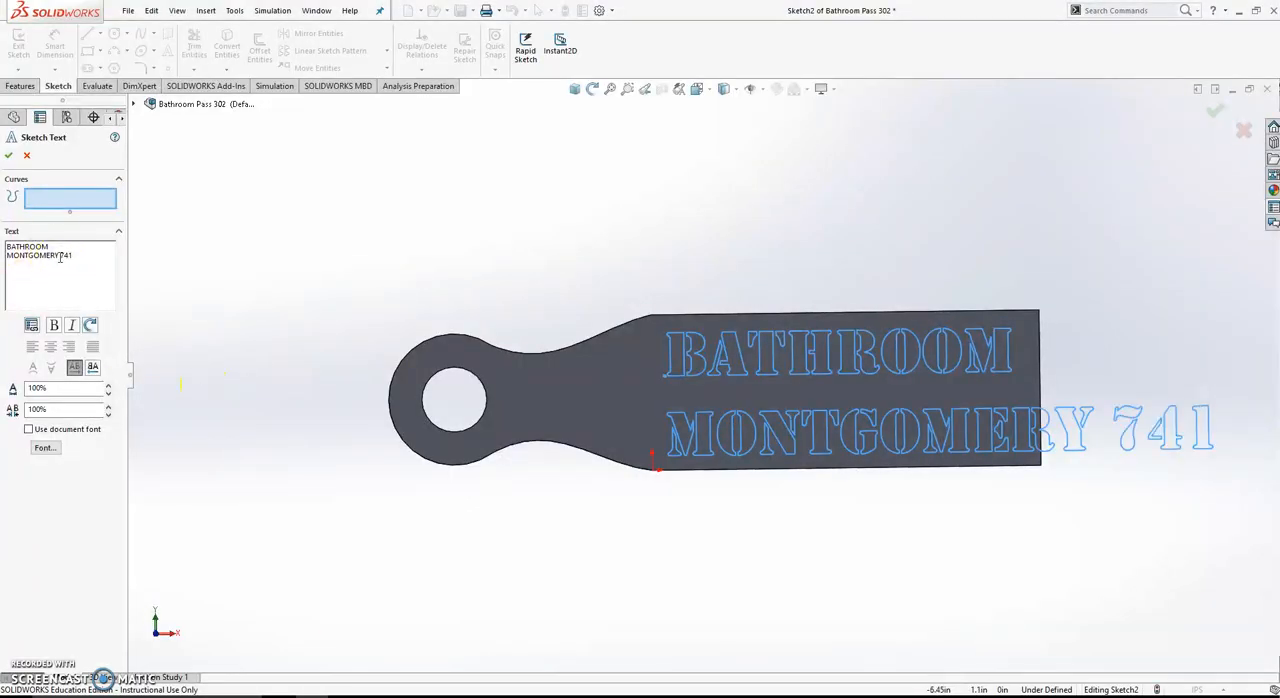
# - Shift the lettering toward the ring end of the pass and set its font height to 50 points
pyautogui.click(644, 376)
pyautogui.click(634, 380)
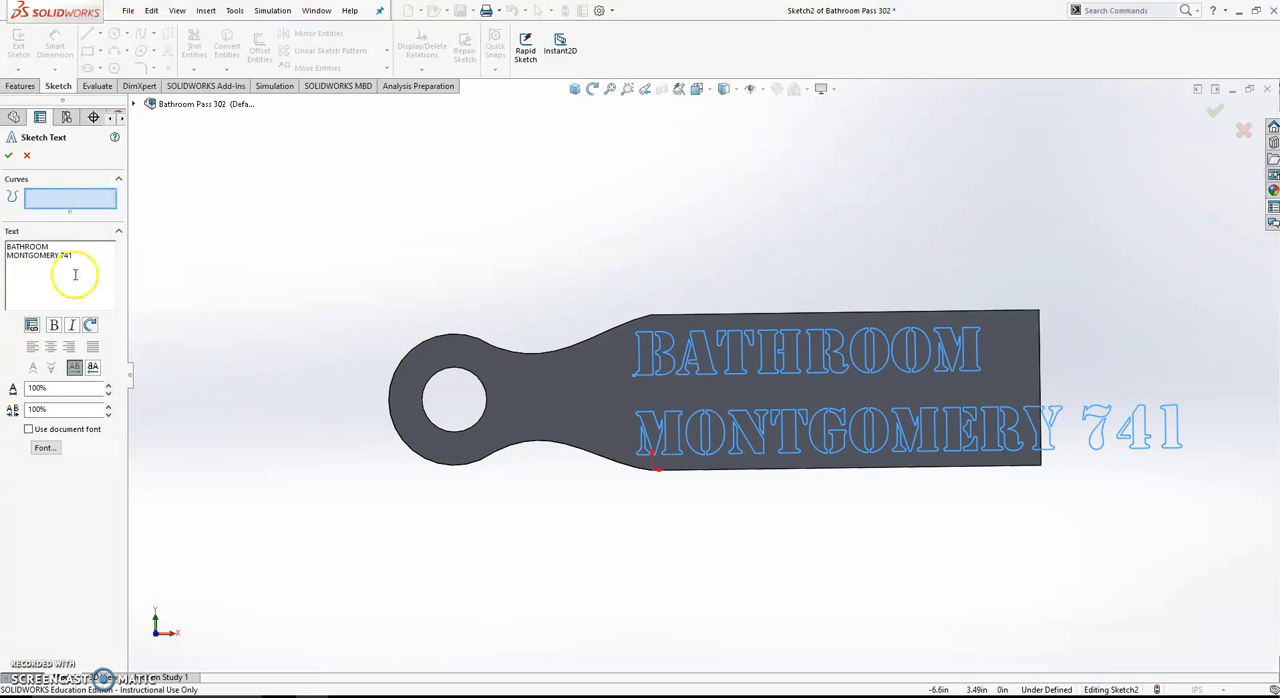
pyautogui.click(45, 447)
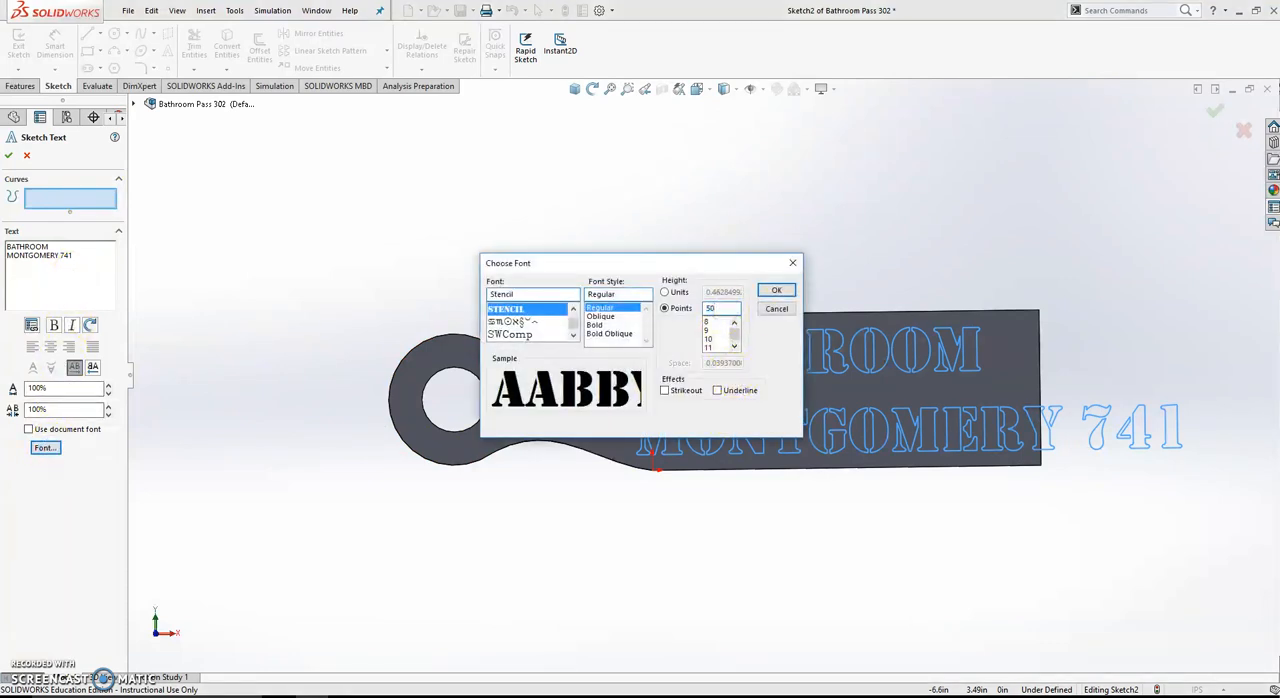
pyautogui.click(776, 292)
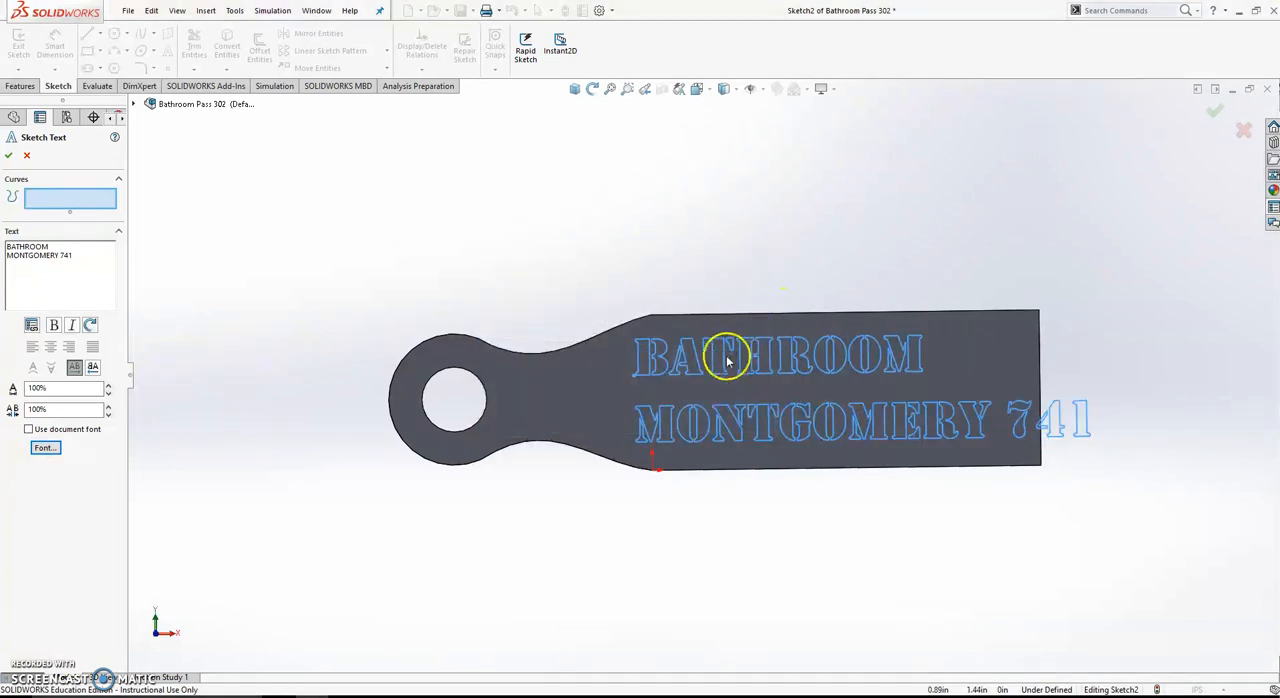
# - Reposition the lettering on the pass and try placing the room number on a third line
pyautogui.click(625, 380)
pyautogui.moveTo(614, 382)
pyautogui.mouseDown()
pyautogui.moveTo(703, 311)
pyautogui.moveTo(740, 257)
pyautogui.moveTo(629, 263)
pyautogui.moveTo(541, 213)
pyautogui.moveTo(914, 174)
pyautogui.moveTo(908, 185)
pyautogui.mouseUp()
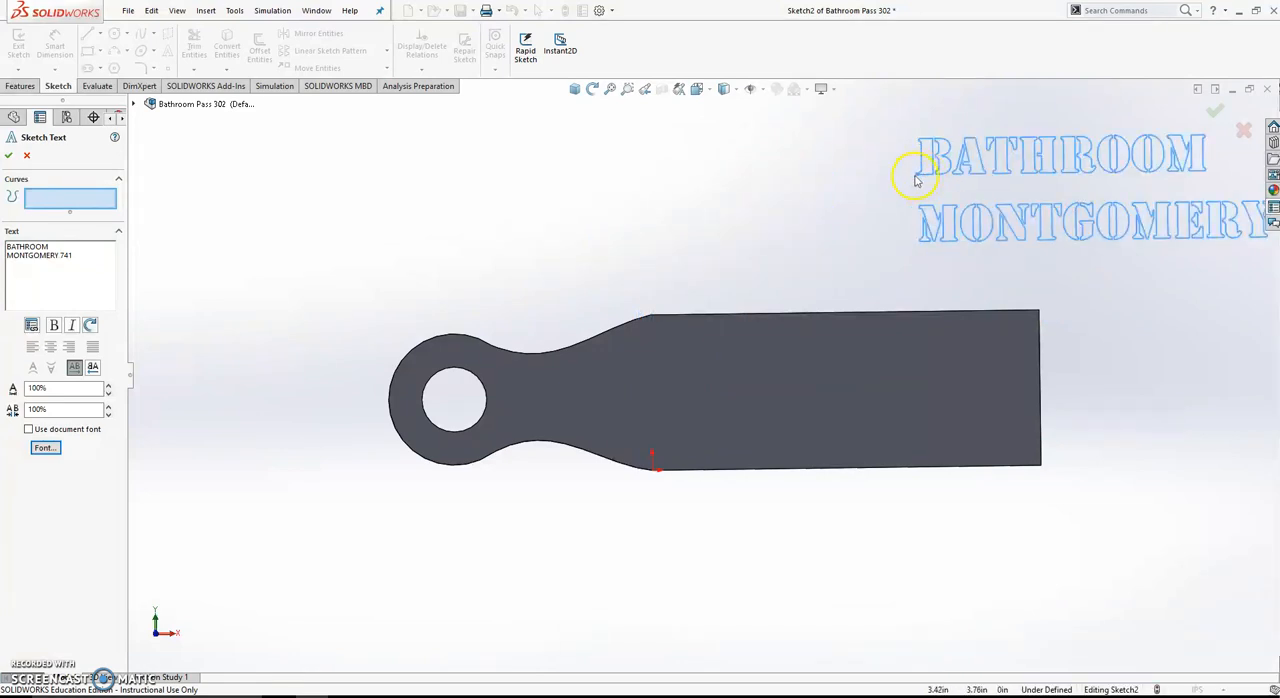
pyautogui.moveTo(916, 178)
pyautogui.mouseDown()
pyautogui.moveTo(660, 380)
pyautogui.moveTo(634, 380)
pyautogui.mouseUp()
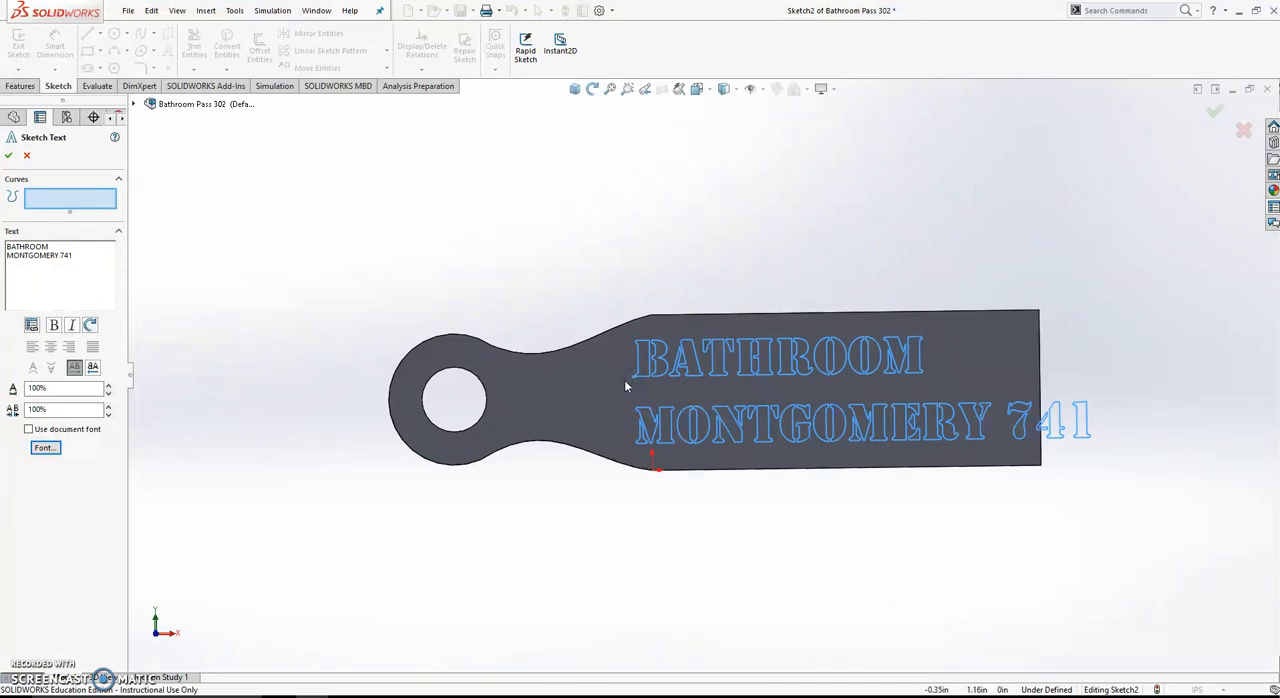
pyautogui.moveTo(647, 391)
pyautogui.mouseDown()
pyautogui.moveTo(677, 334)
pyautogui.moveTo(630, 363)
pyautogui.moveTo(677, 370)
pyautogui.moveTo(666, 354)
pyautogui.moveTo(662, 365)
pyautogui.mouseUp()
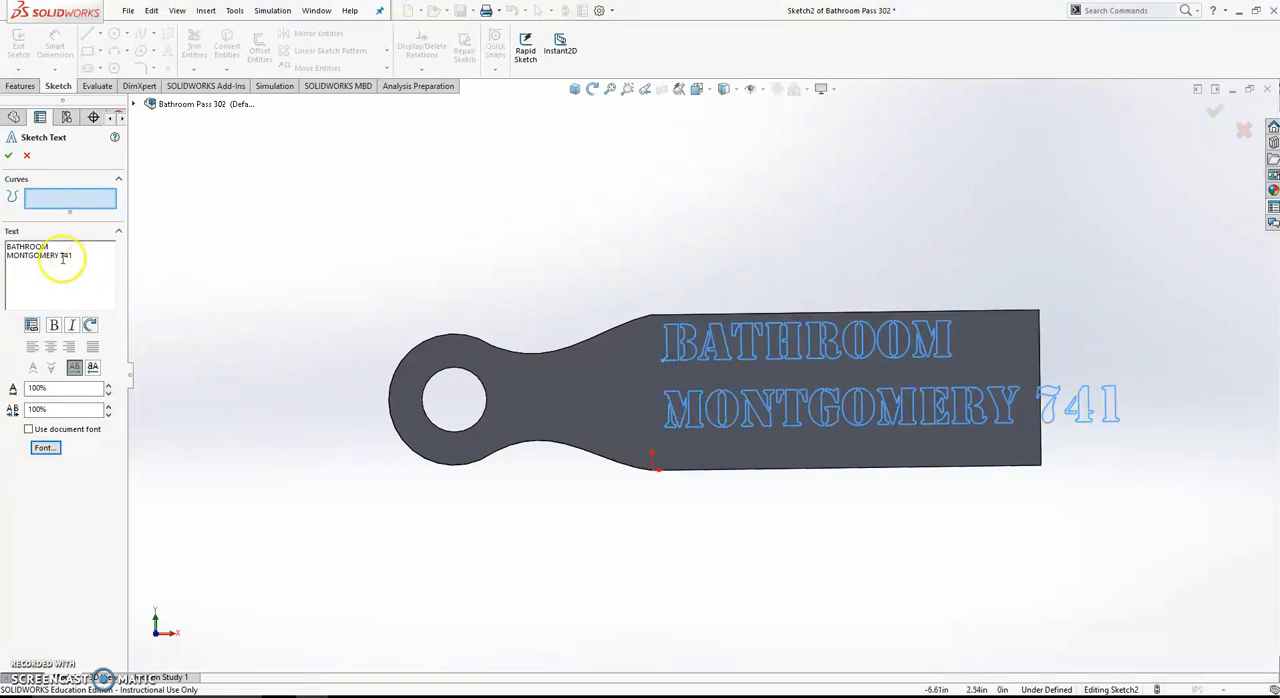
pyautogui.press('Return')
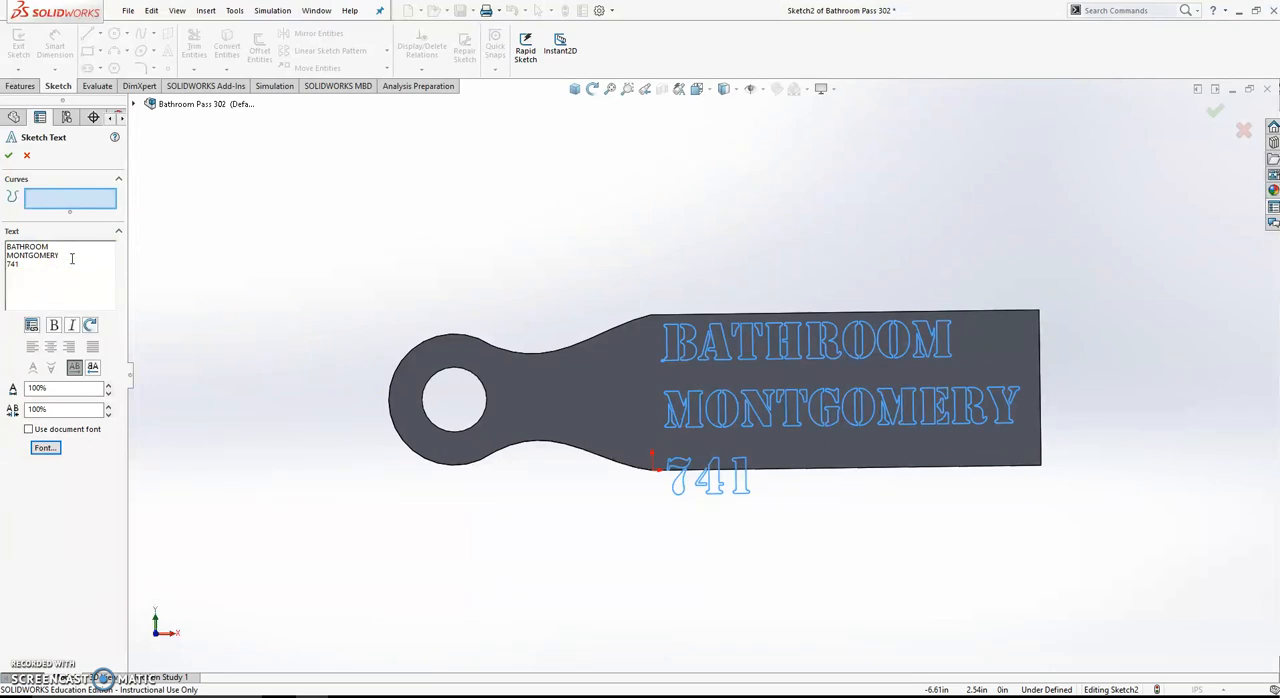
pyautogui.press('BackSpace')
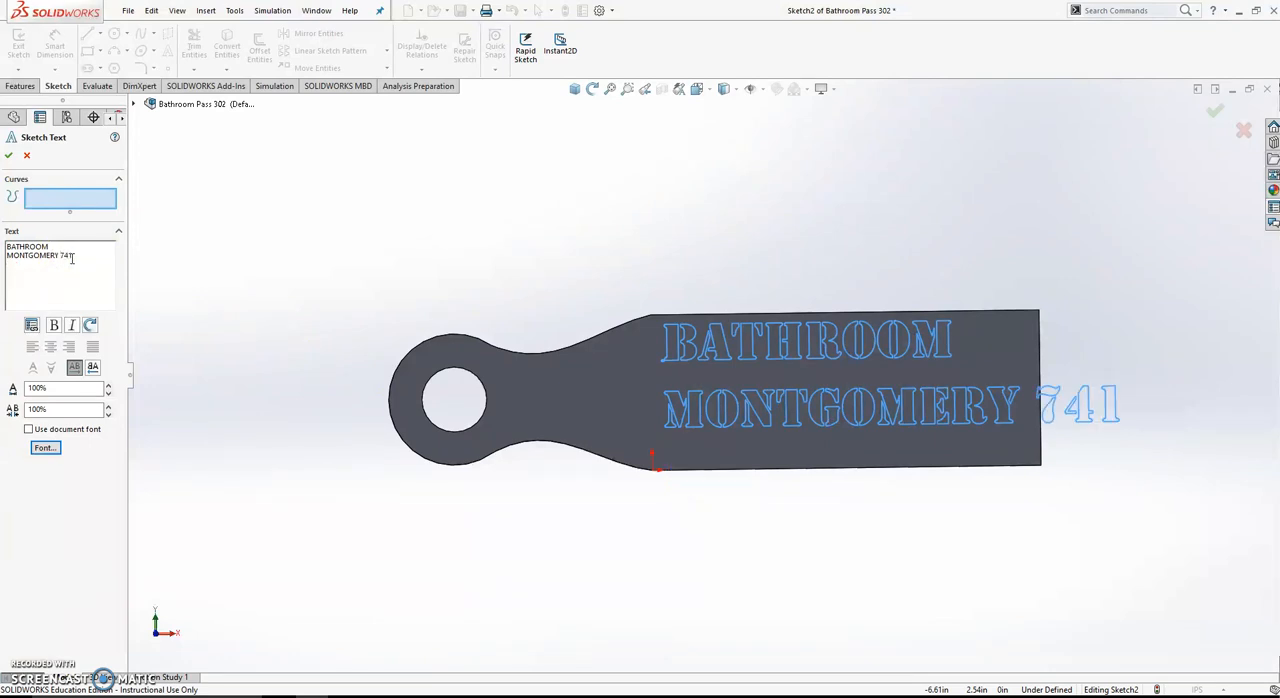
# - Set the lettering's font height to 45 points, shift both lines toward the ring to fit inside the pass, and accept the text
pyautogui.click(45, 447)
pyautogui.doubleClick(718, 310)
pyautogui.write('45')
pyautogui.click(777, 290)
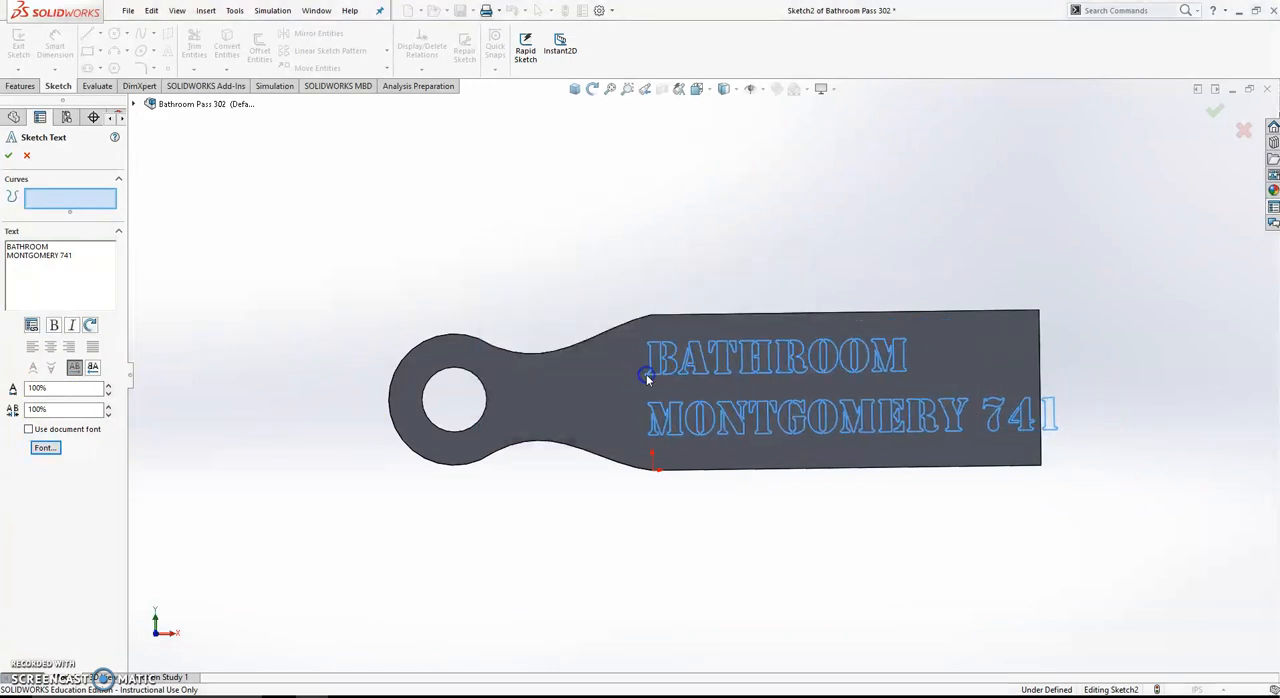
pyautogui.moveTo(631, 382); pyautogui.dragTo(614, 383)
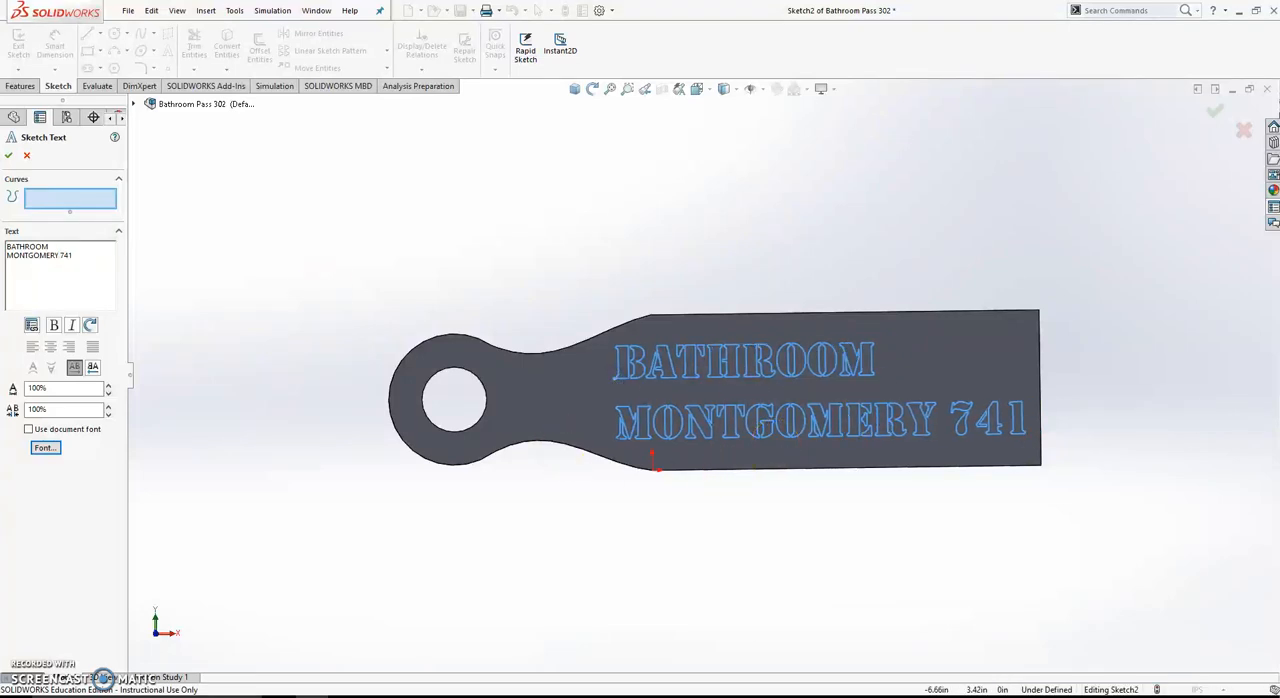
pyautogui.click(8, 156)
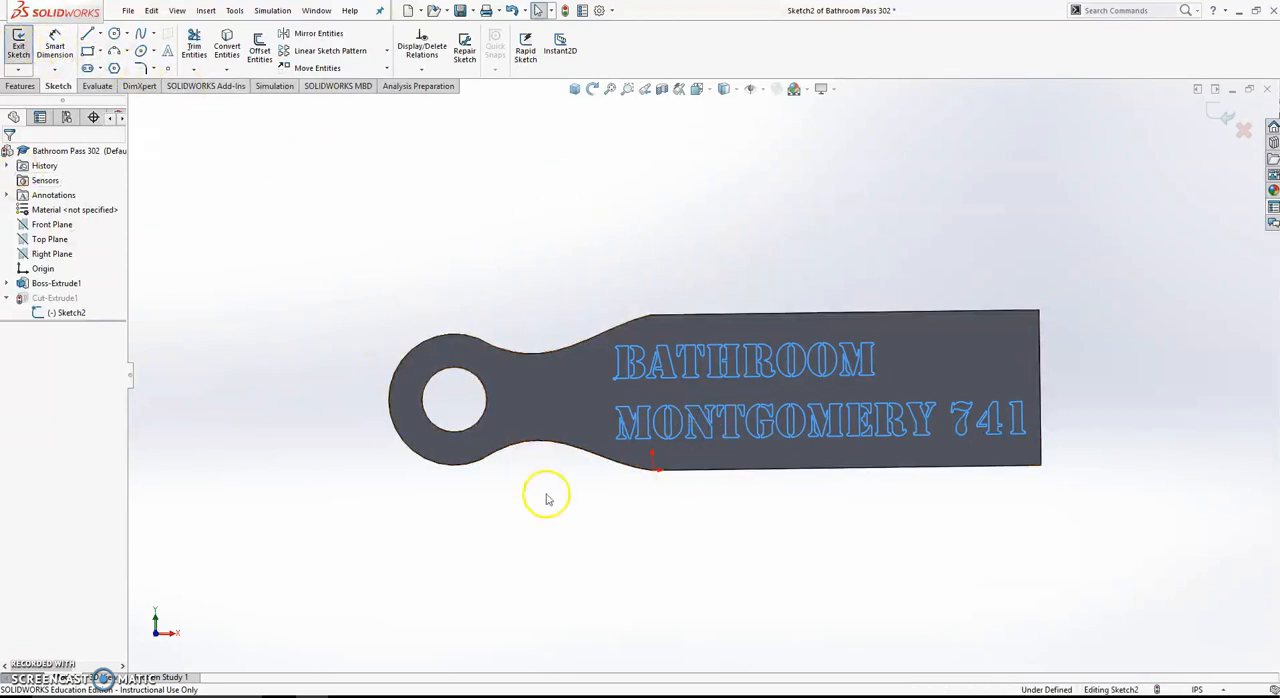
# - Exit the sketch to rebuild the lettering cut and save the part under its existing name
pyautogui.click(20, 50)
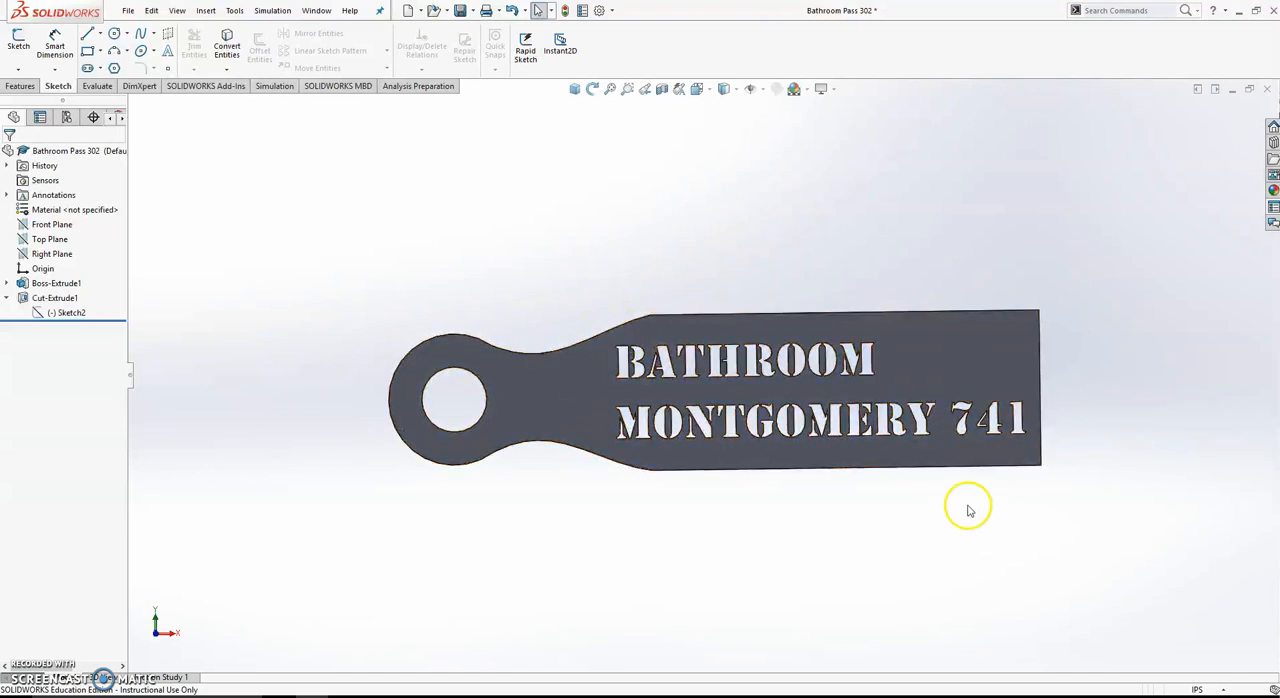
pyautogui.click(126, 11)
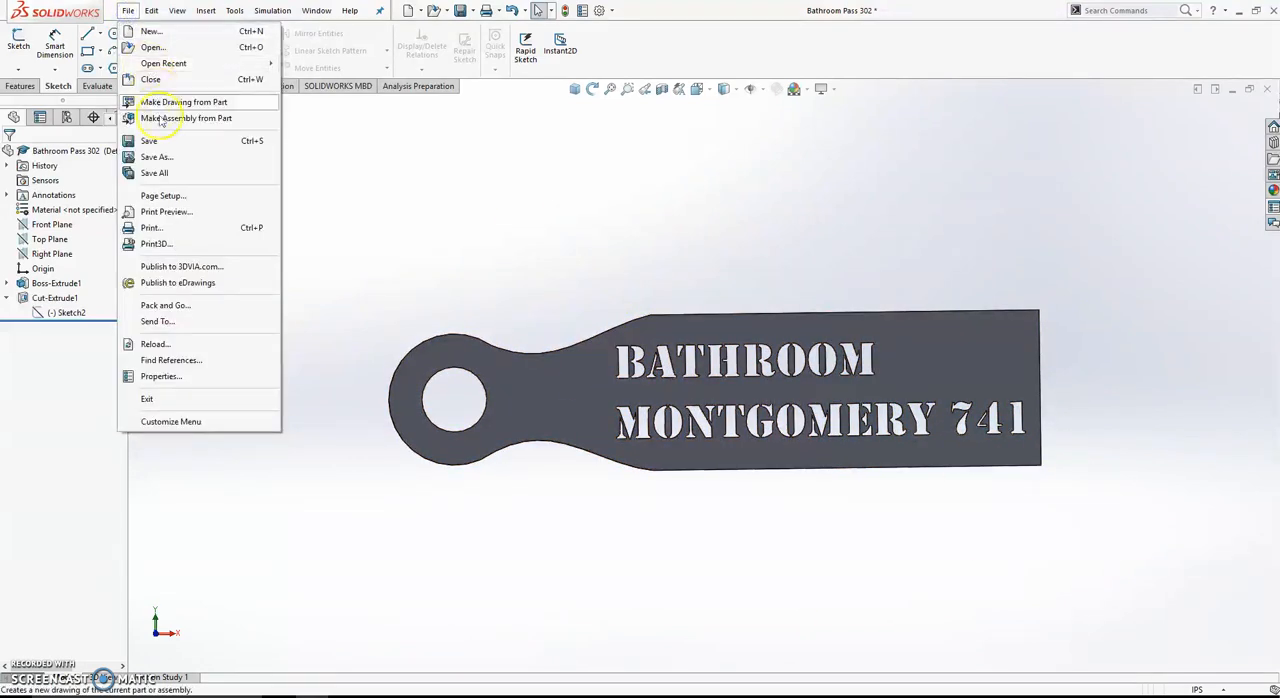
pyautogui.click(157, 142)
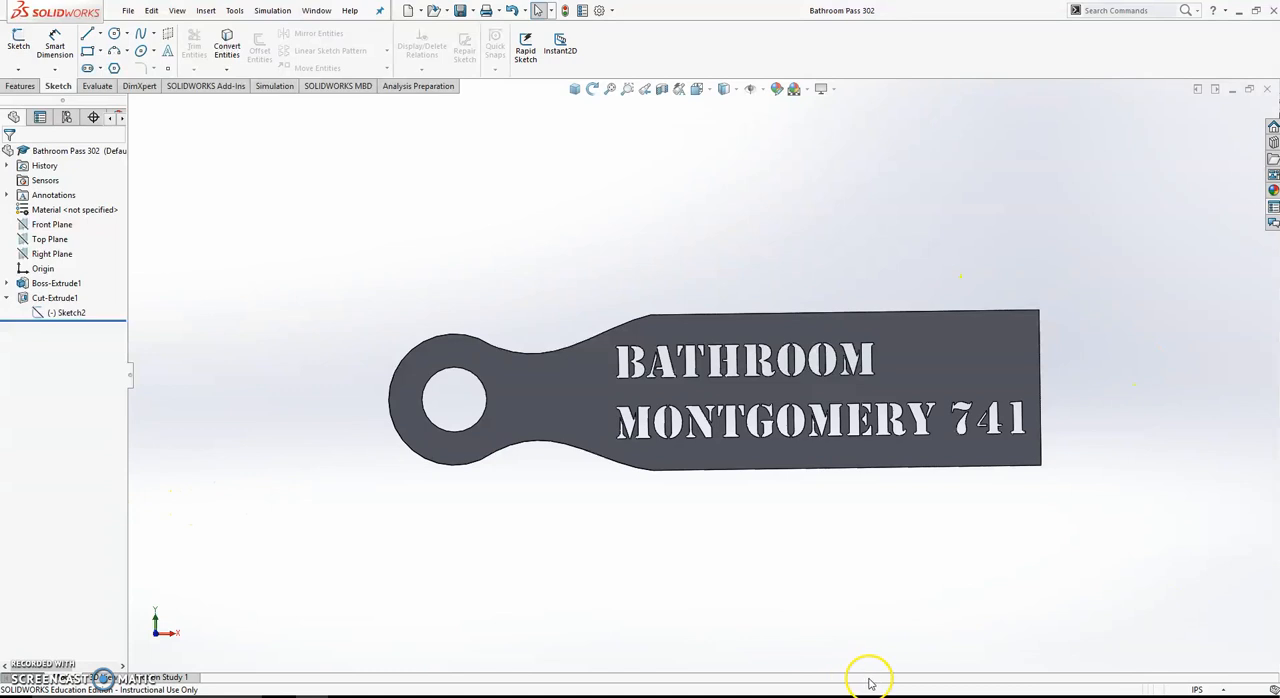
# - Export the pass as an STL file named with the teacher's surname and 741 in the Bathroom Passes folder
pyautogui.click(125, 15)
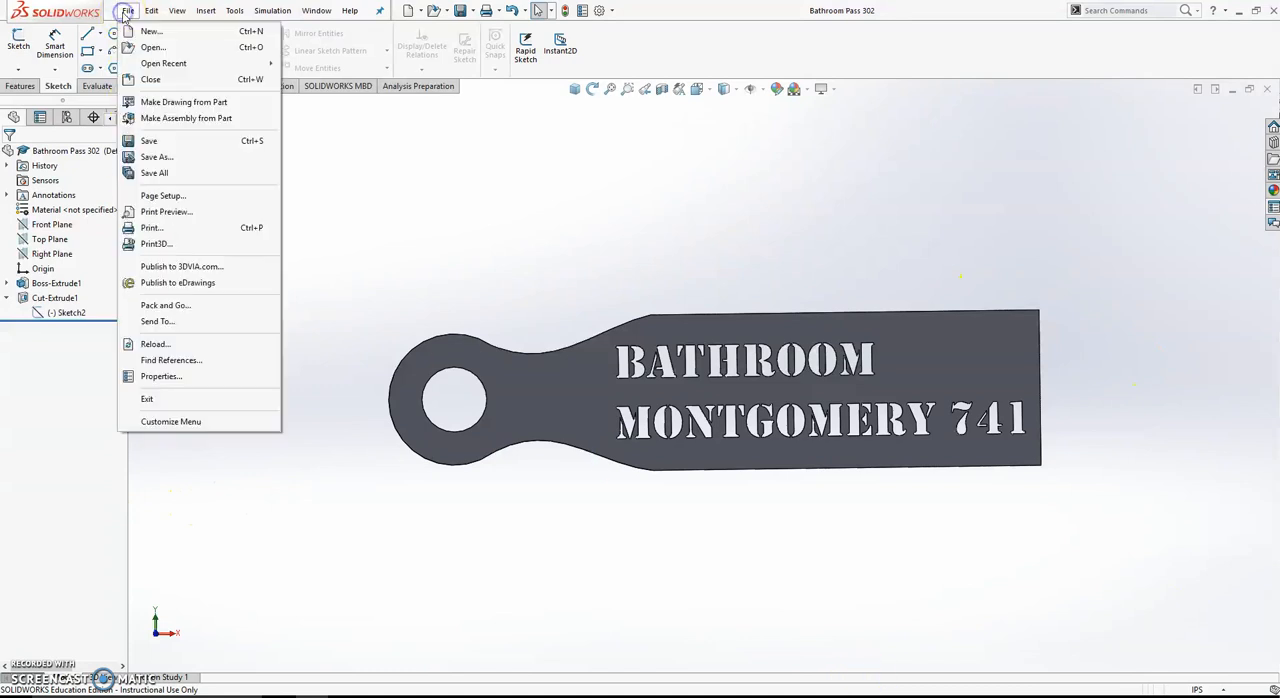
pyautogui.click(152, 137)
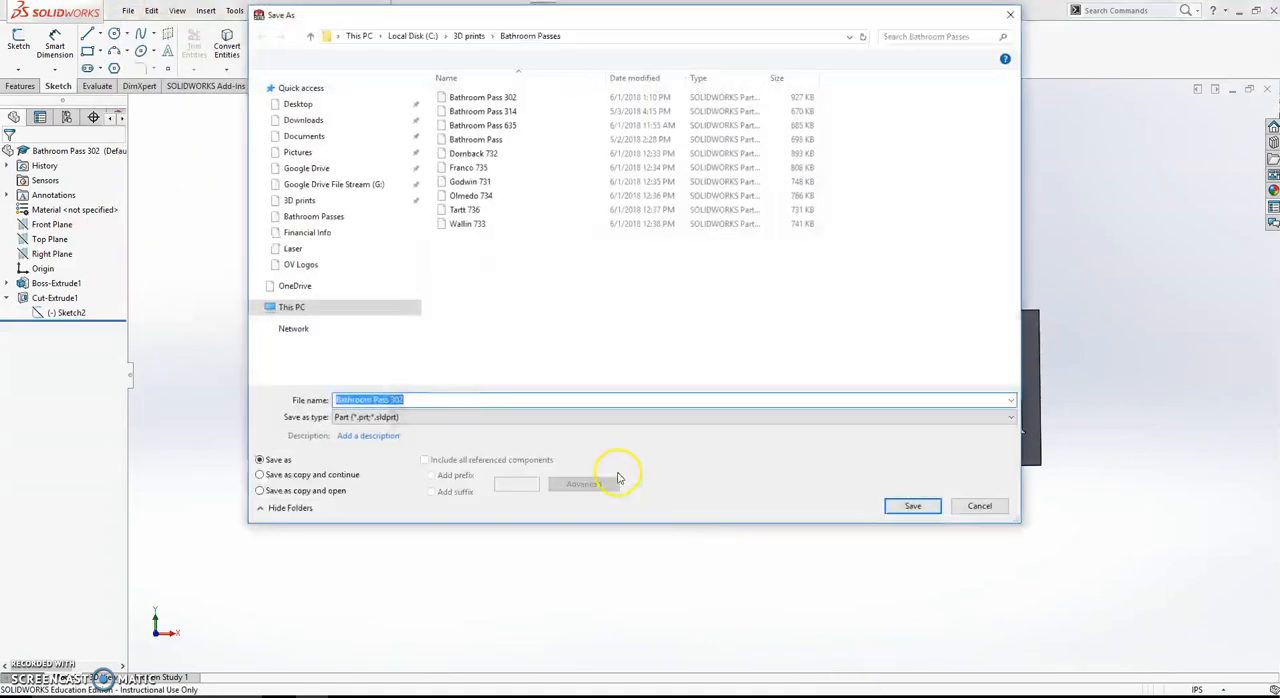
pyautogui.click(393, 417)
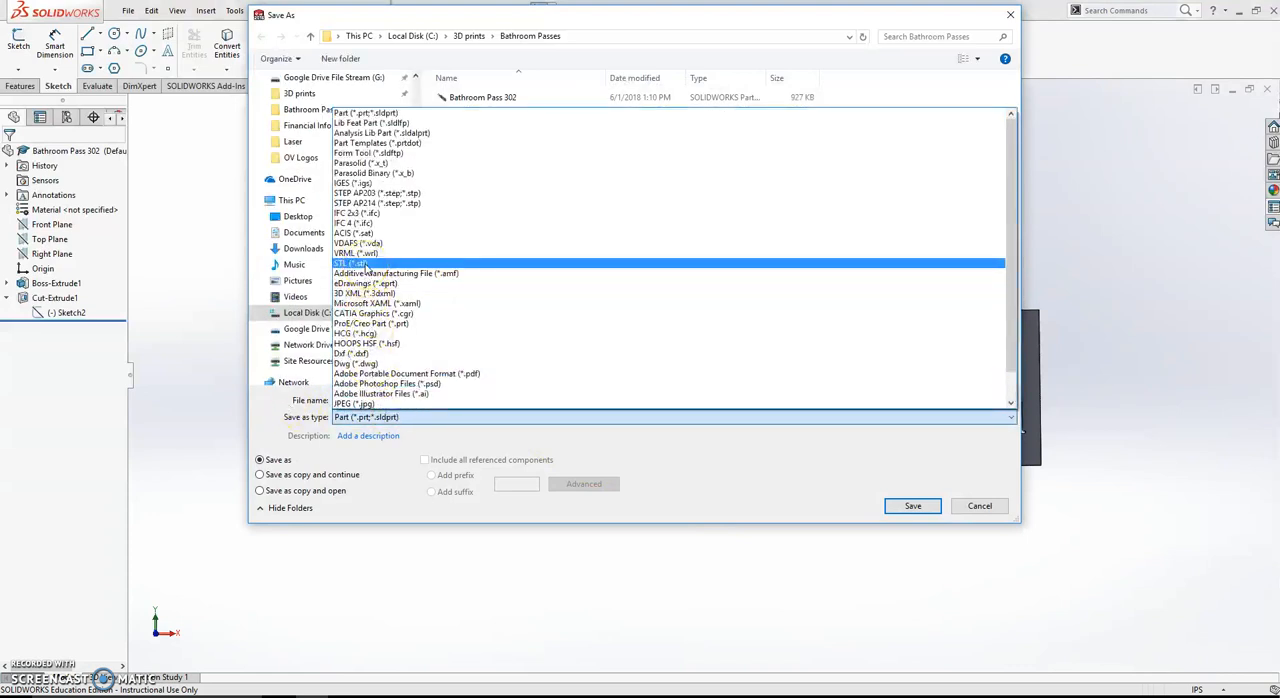
pyautogui.click(366, 264)
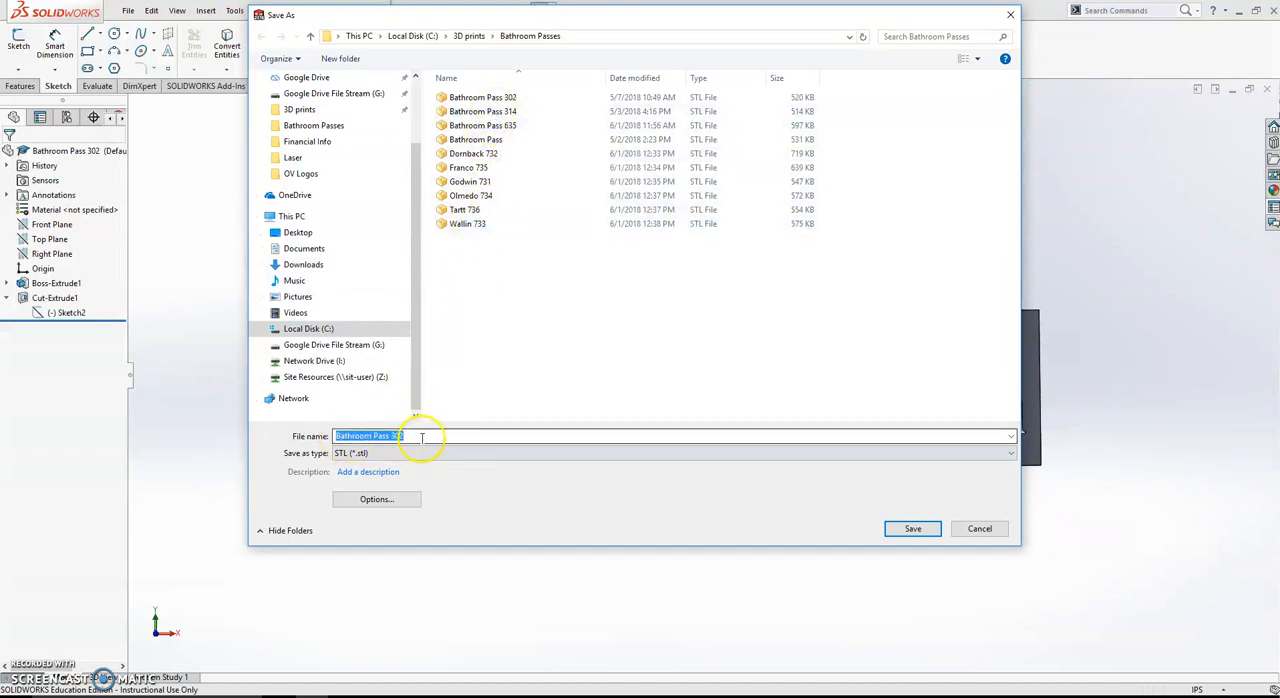
pyautogui.moveTo(411, 437); pyautogui.dragTo(268, 440)
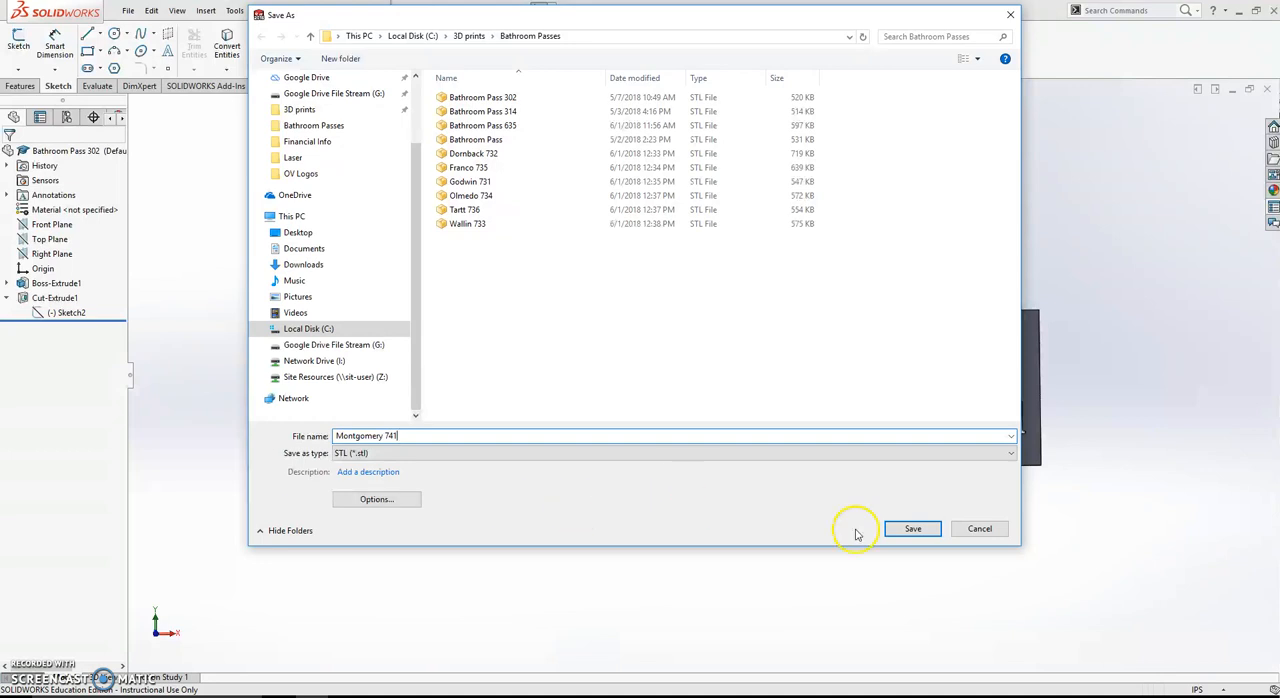
pyautogui.click(915, 530)
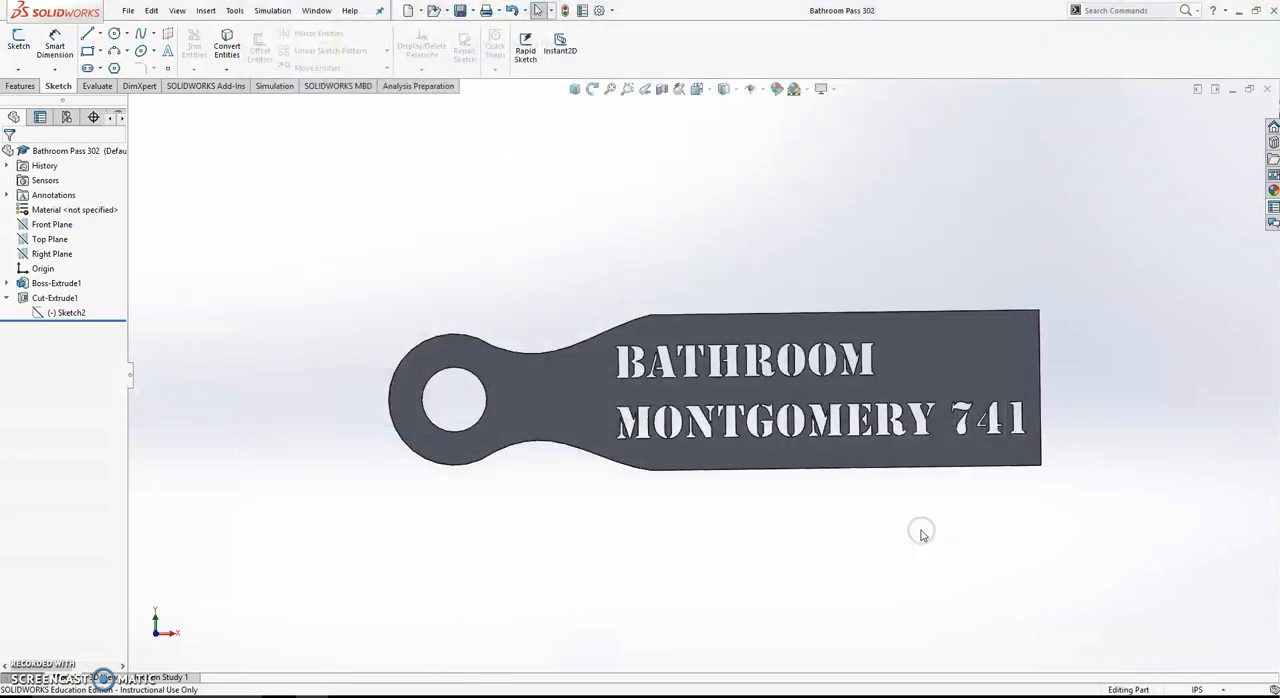
pyautogui.click(673, 375)
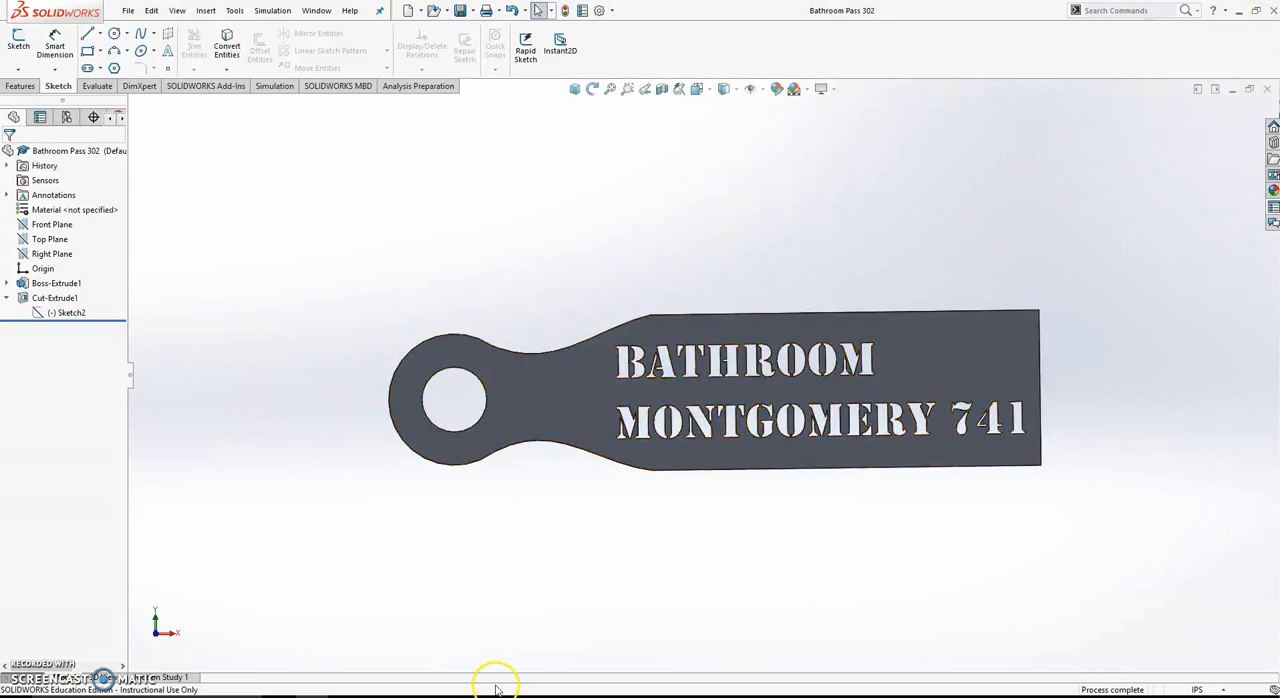
# - Minimize the open windows to reach the desktop, launch Apex and decline downloading its new version
pyautogui.click(1239, 11)
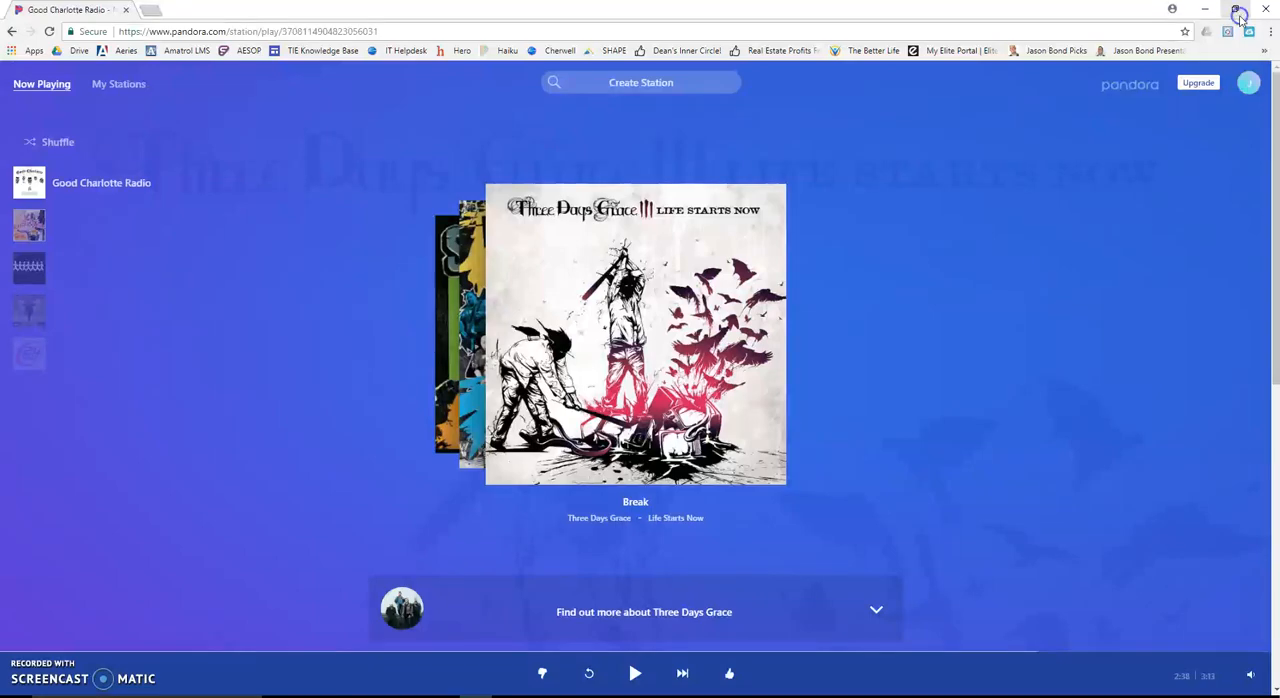
pyautogui.click(1205, 9)
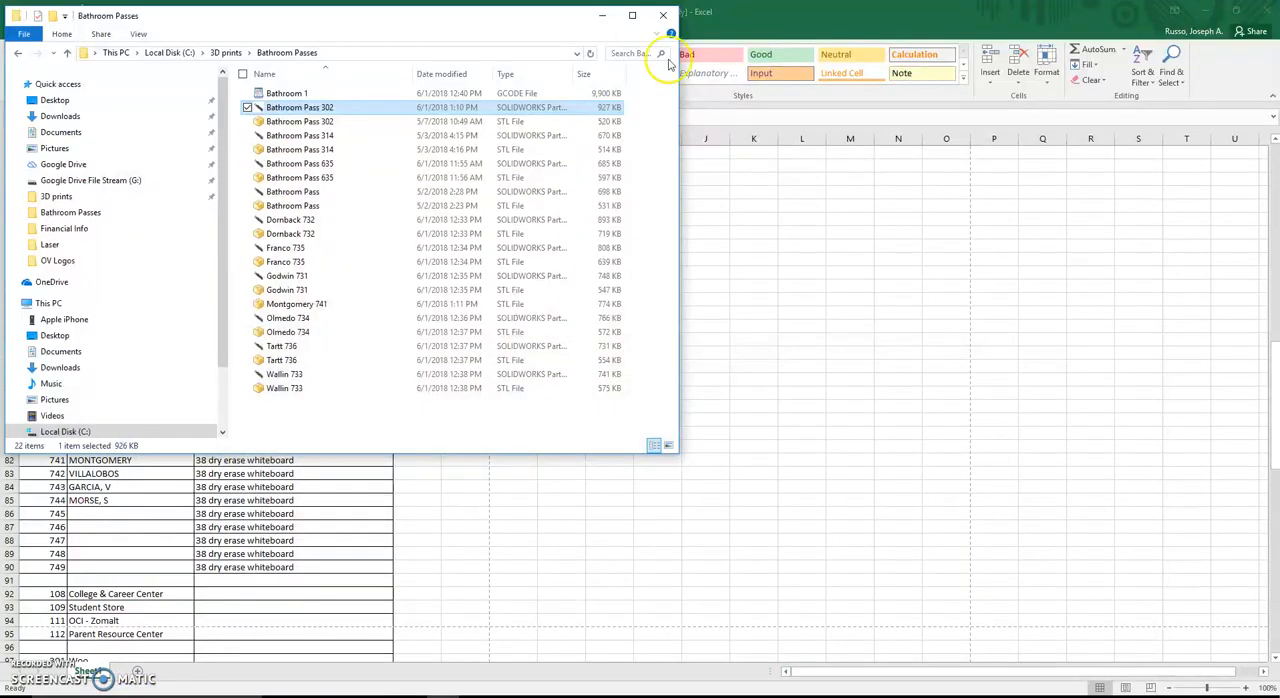
pyautogui.click(601, 15)
pyautogui.click(1205, 9)
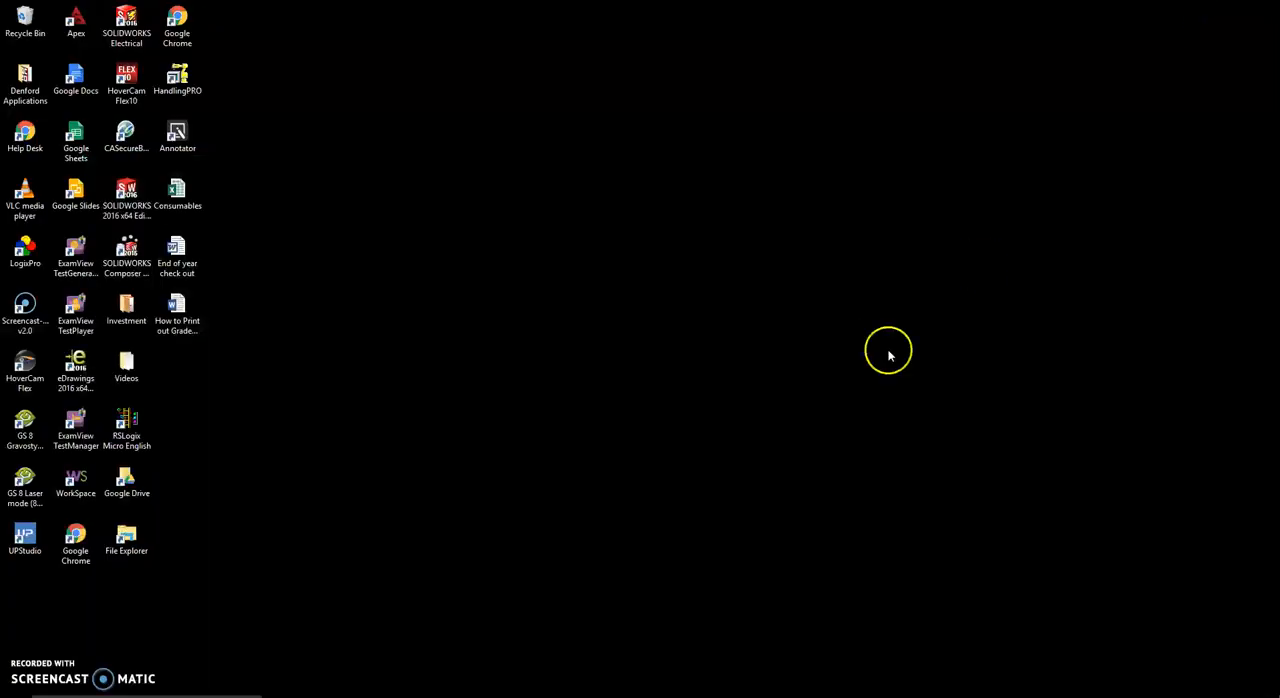
pyautogui.click(88, 33)
pyautogui.click(329, 282)
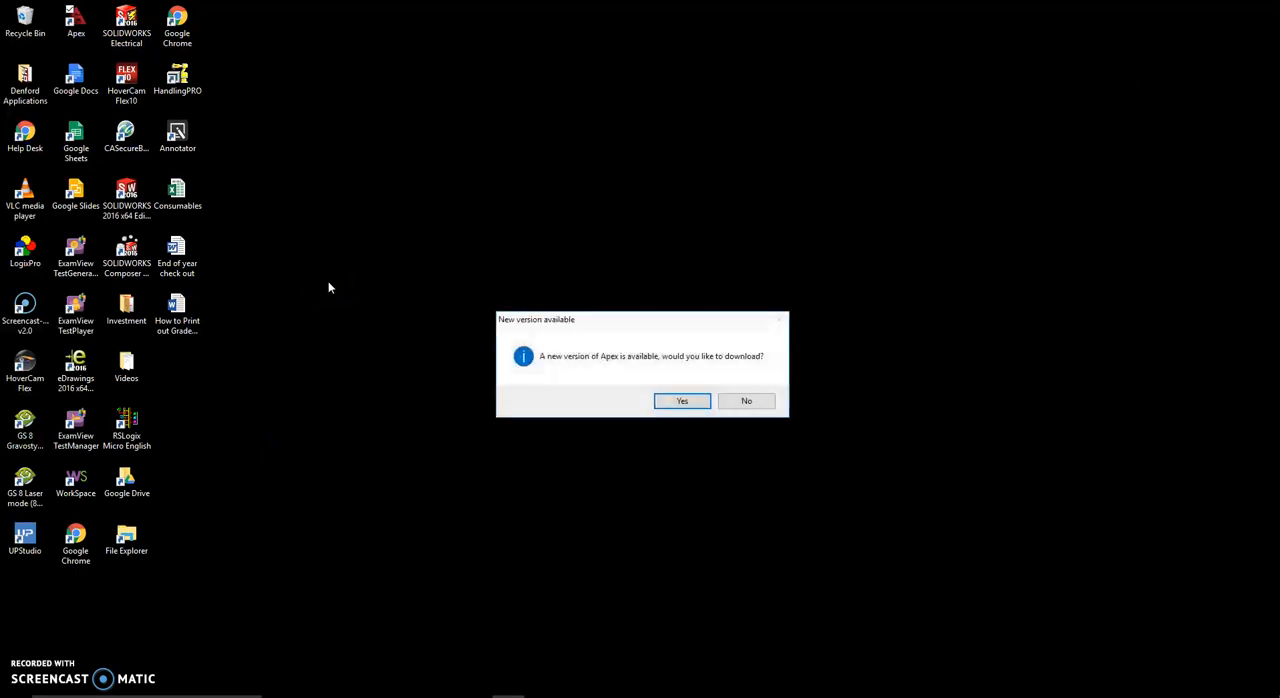
pyautogui.click(510, 363)
pyautogui.click(767, 398)
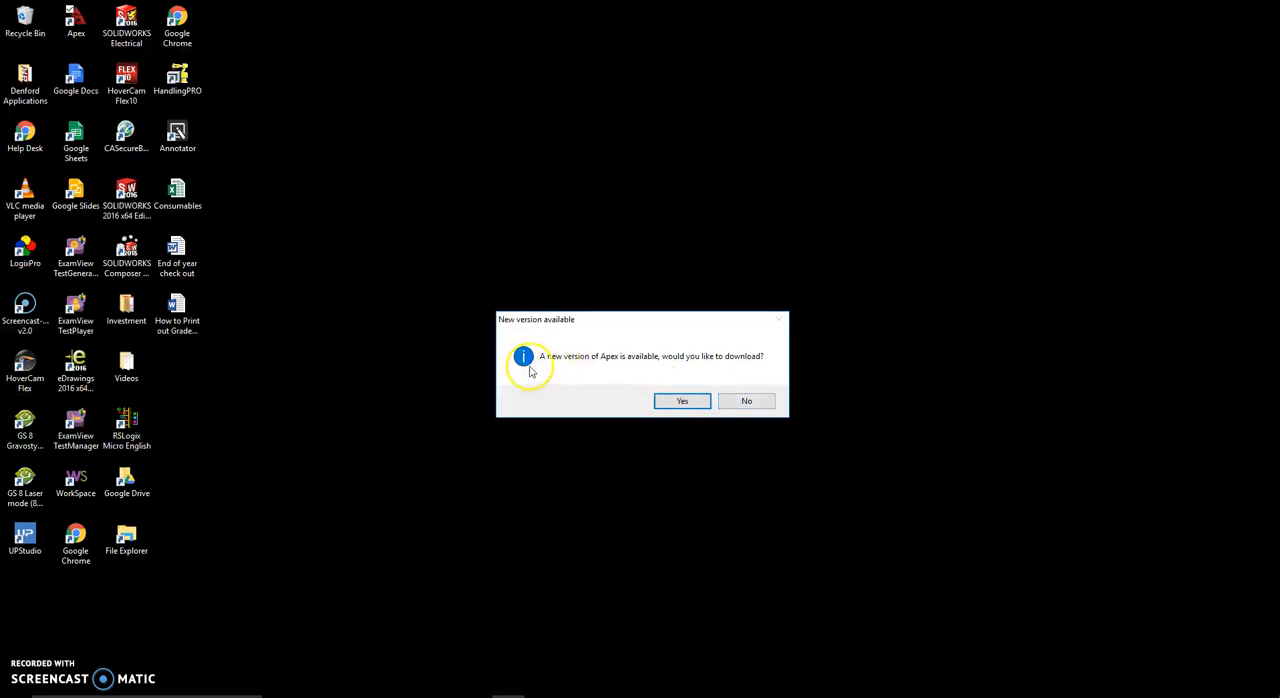
pyautogui.click(750, 400)
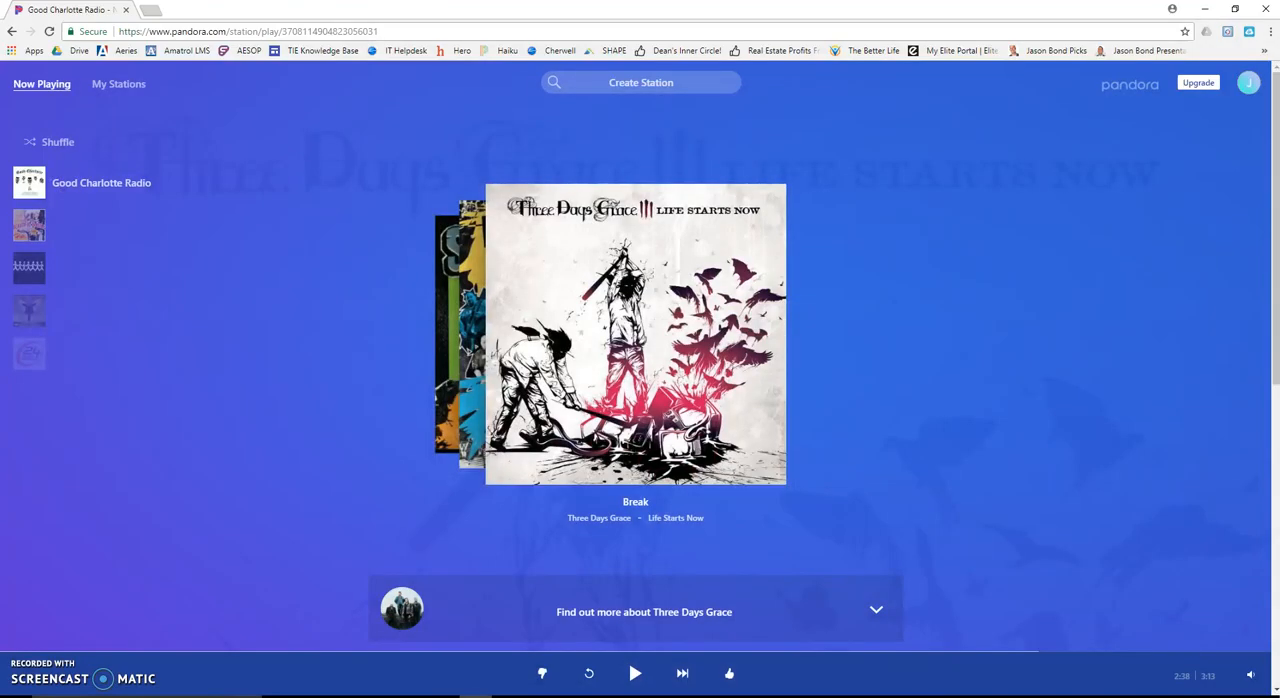
# - Switch to Chrome, search the web for "apex airwolf" and examine the download options on Airwolf 3D's APEX software page
pyautogui.click(476, 697)
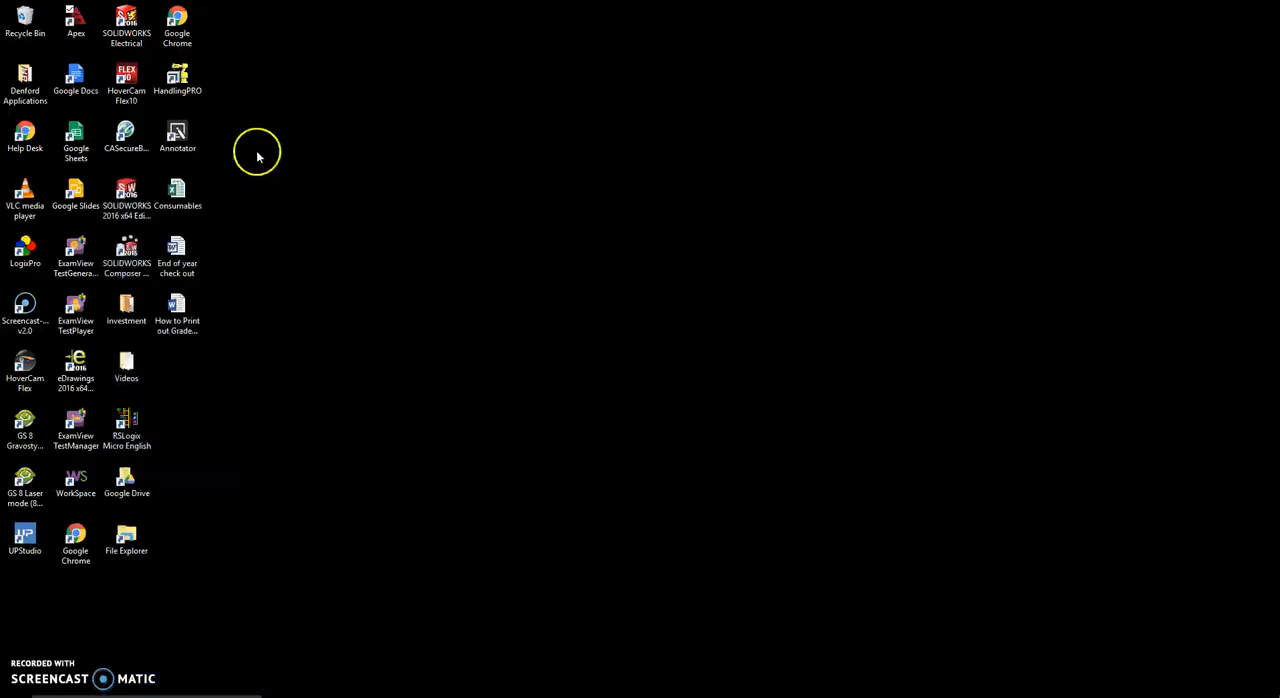
pyautogui.click(476, 697)
pyautogui.click(149, 11)
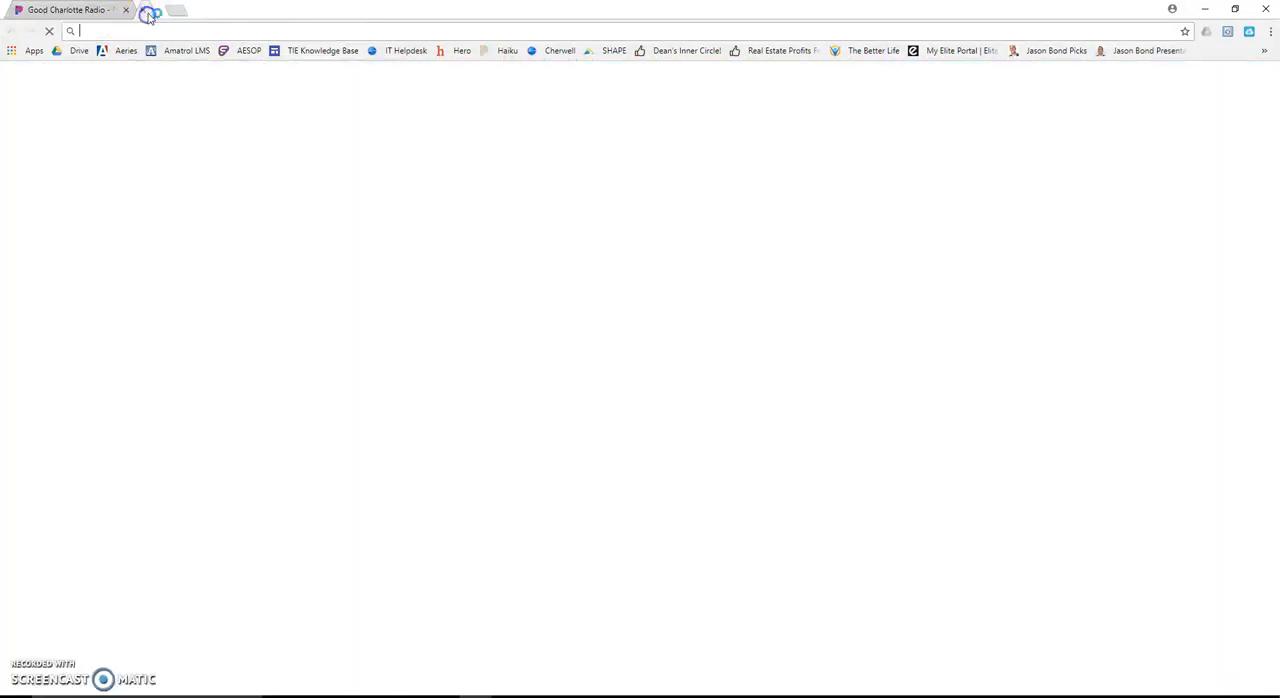
pyautogui.write('apex airwolf')
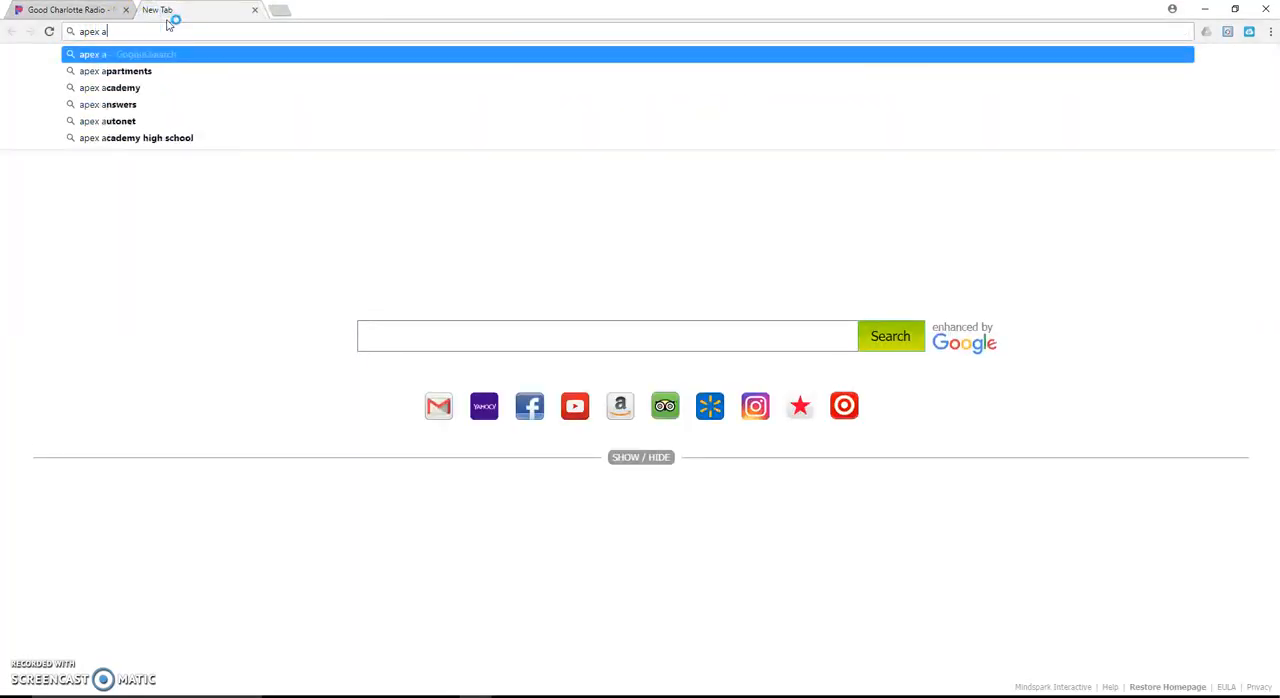
pyautogui.press('Return')
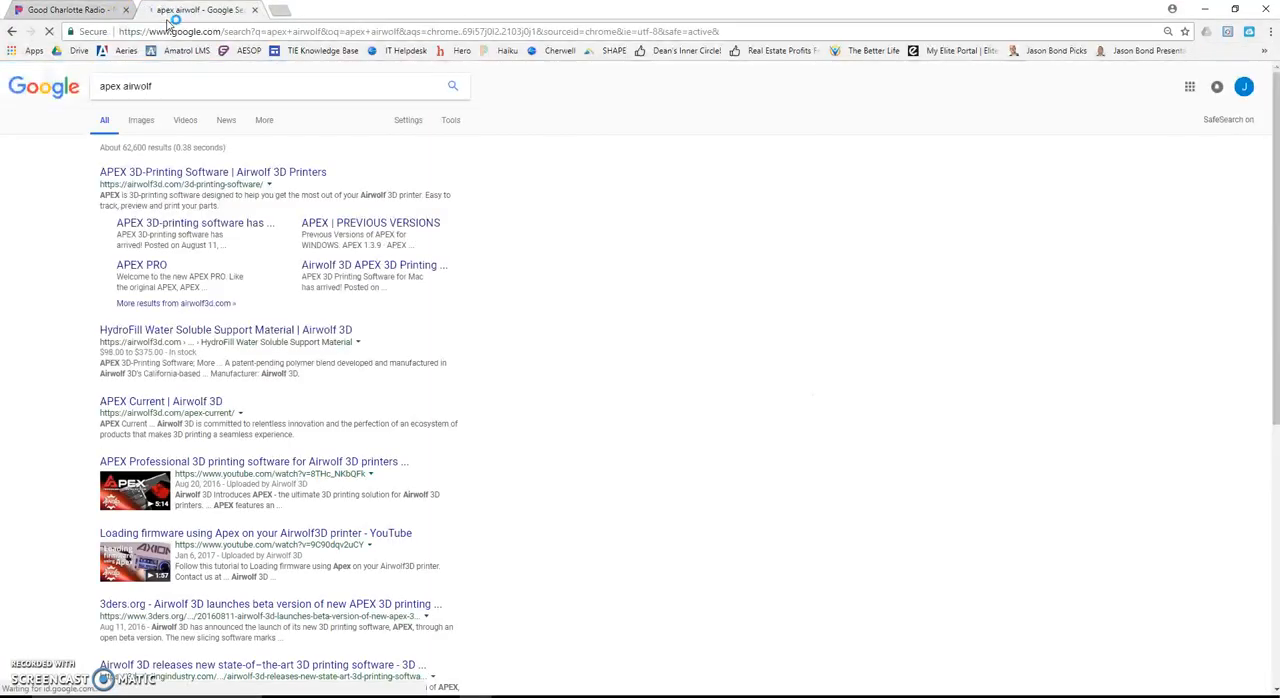
pyautogui.click(270, 182)
pyautogui.click(272, 173)
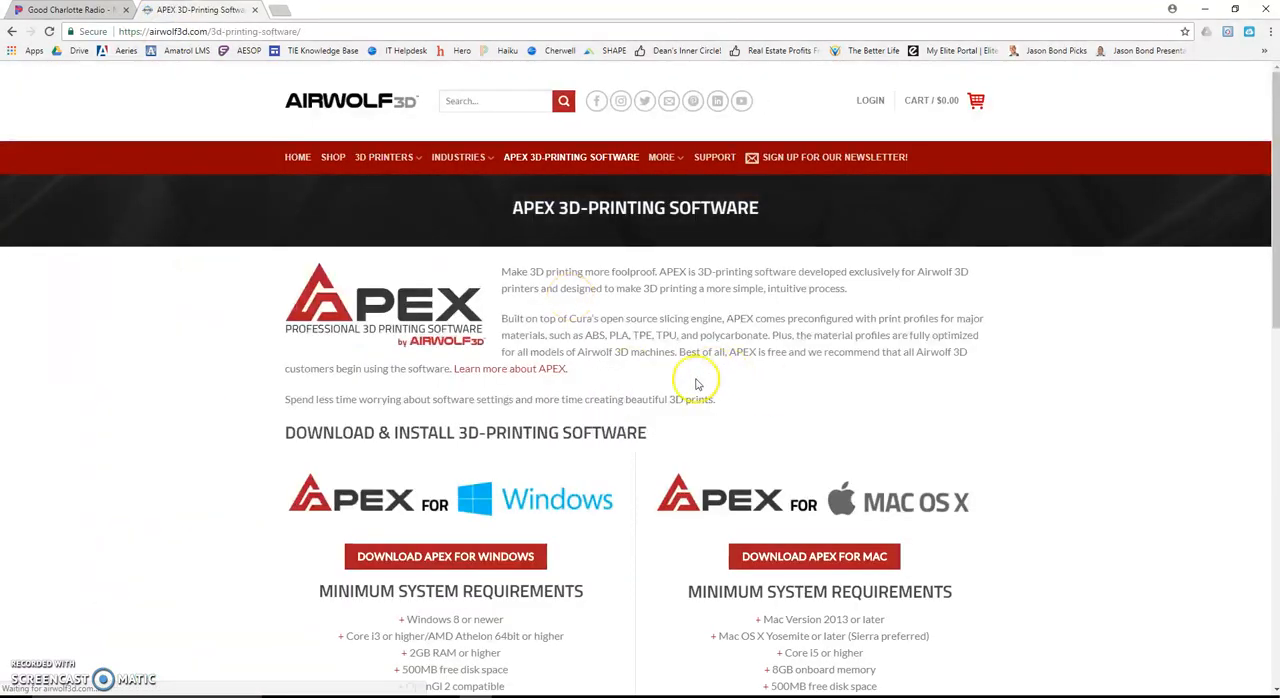
pyautogui.scroll(-1, 690, 390)
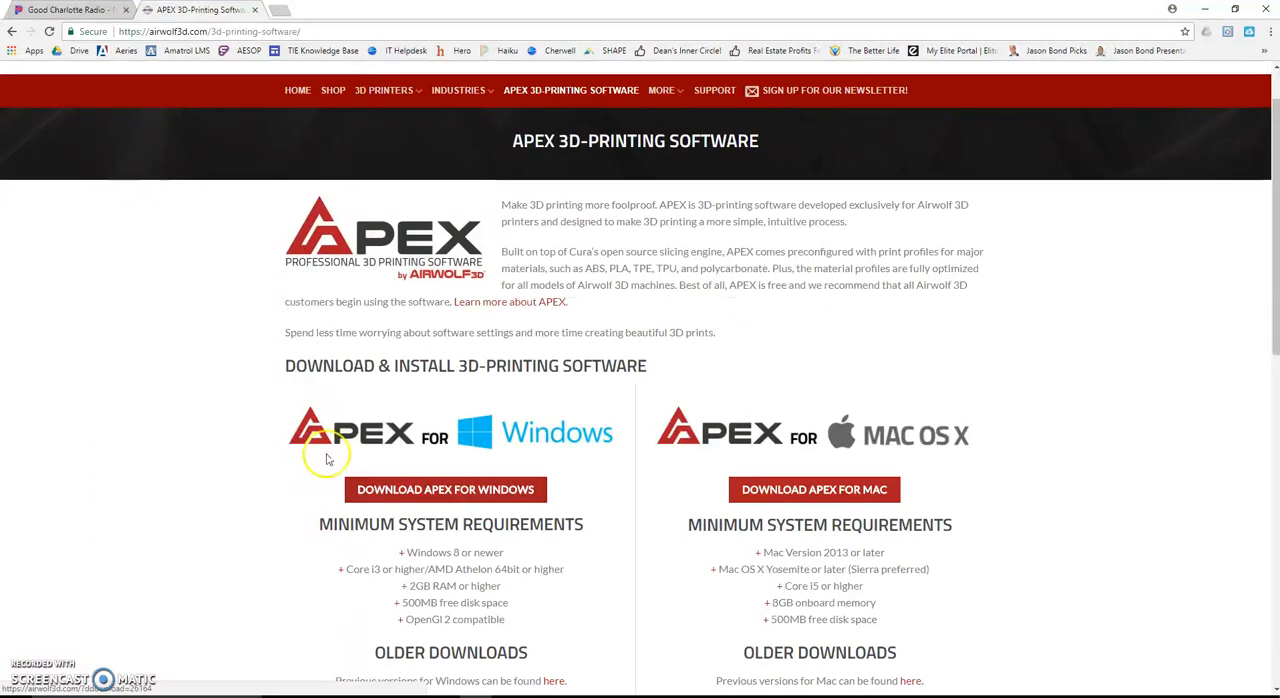
pyautogui.click(1205, 8)
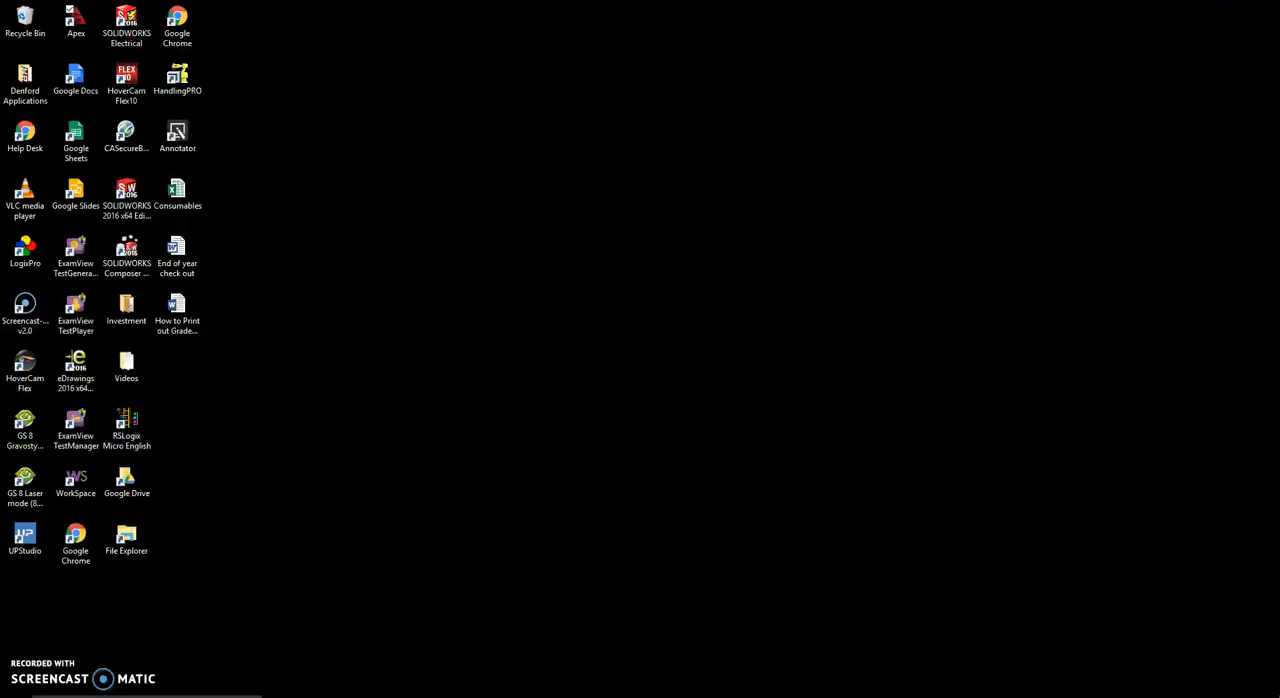
# - Return to Apex and set the filament to ABS and the print quality to Standard
pyautogui.click(508, 697)
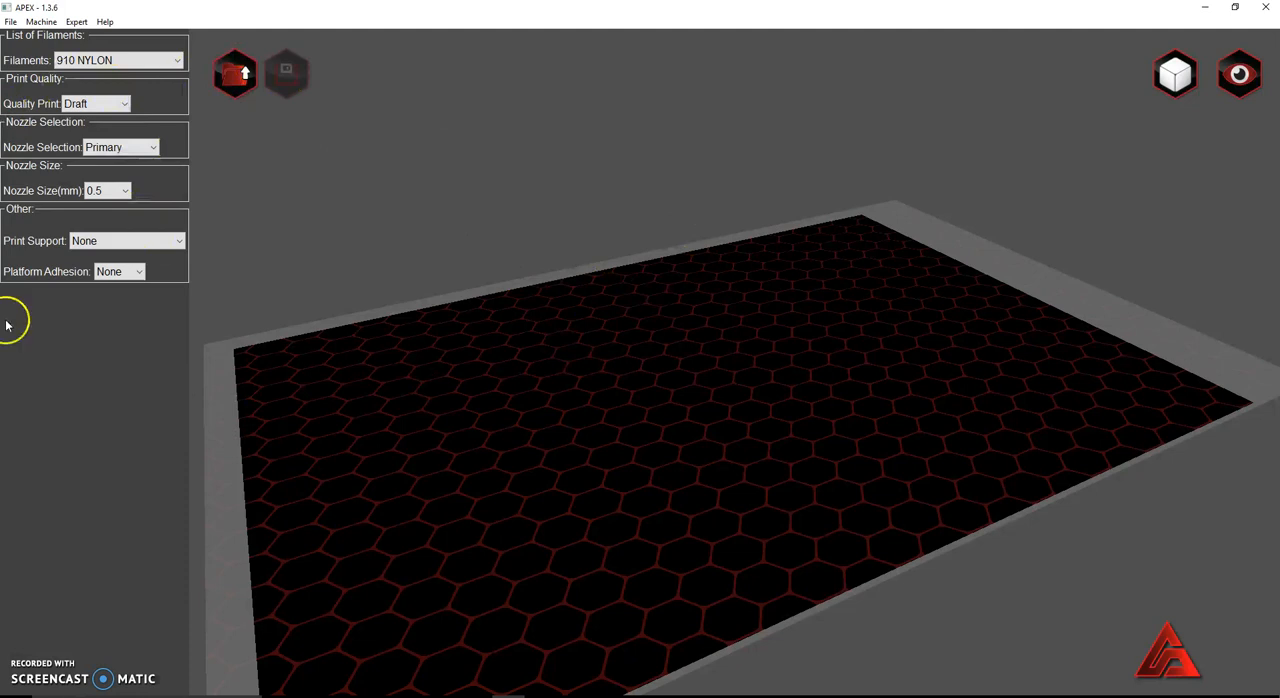
pyautogui.click(176, 60)
pyautogui.click(128, 90)
pyautogui.click(127, 102)
pyautogui.click(128, 135)
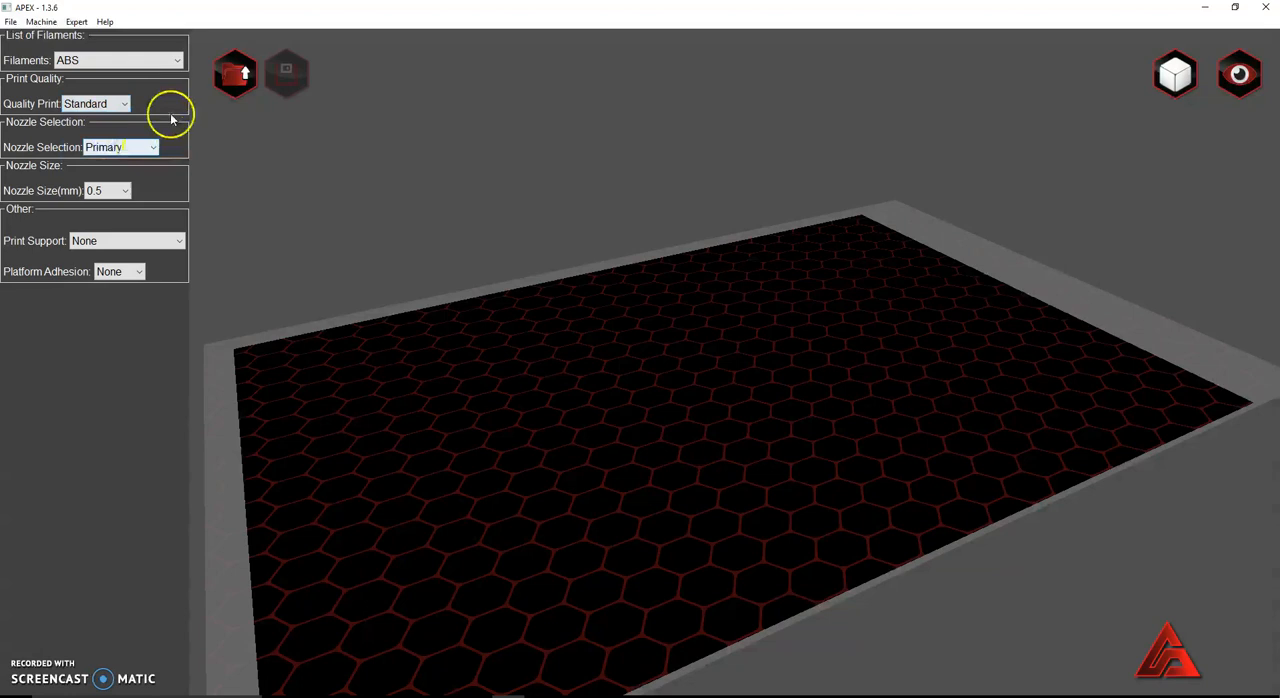
# - Load the room 741 bathroom pass STL onto the print platform and view it from above
pyautogui.click(10, 21)
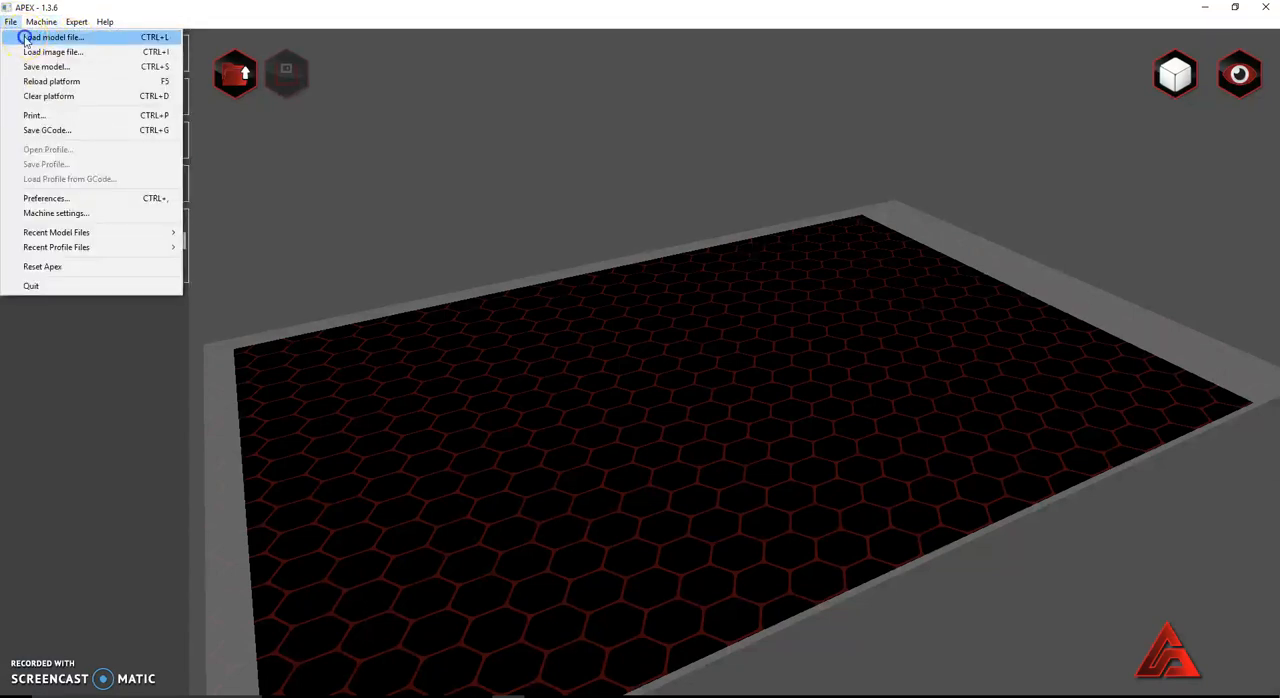
pyautogui.click(32, 37)
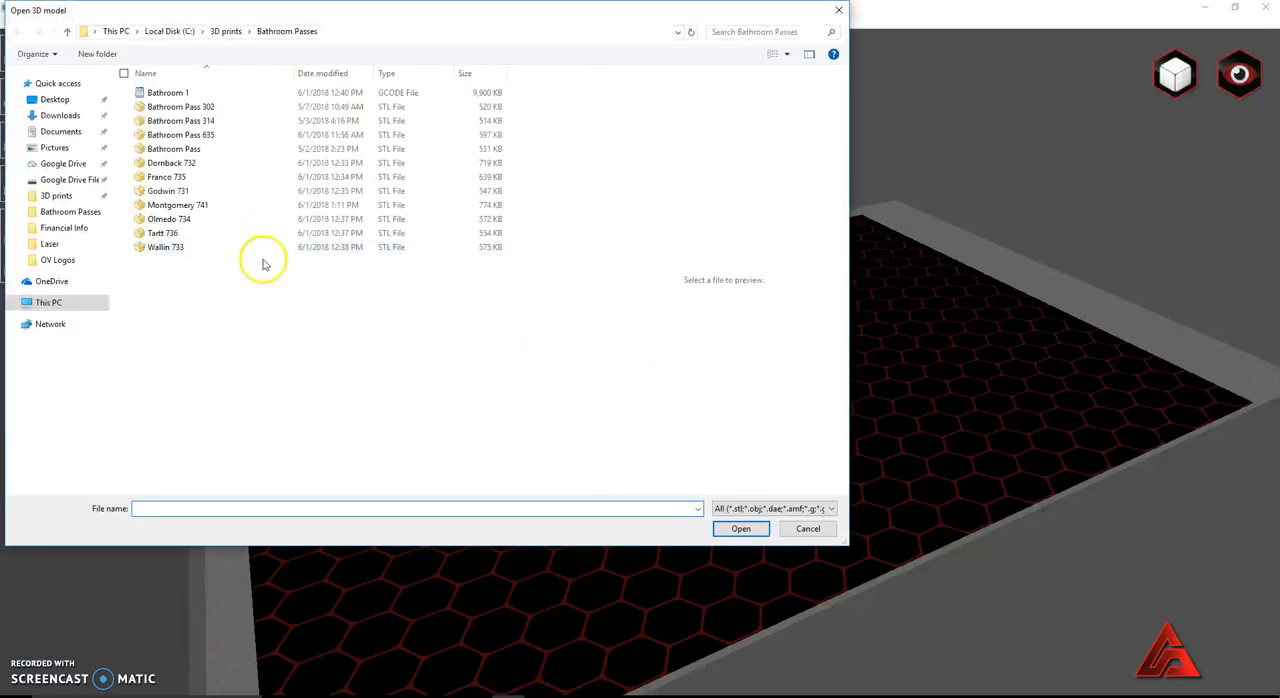
pyautogui.doubleClick(180, 205)
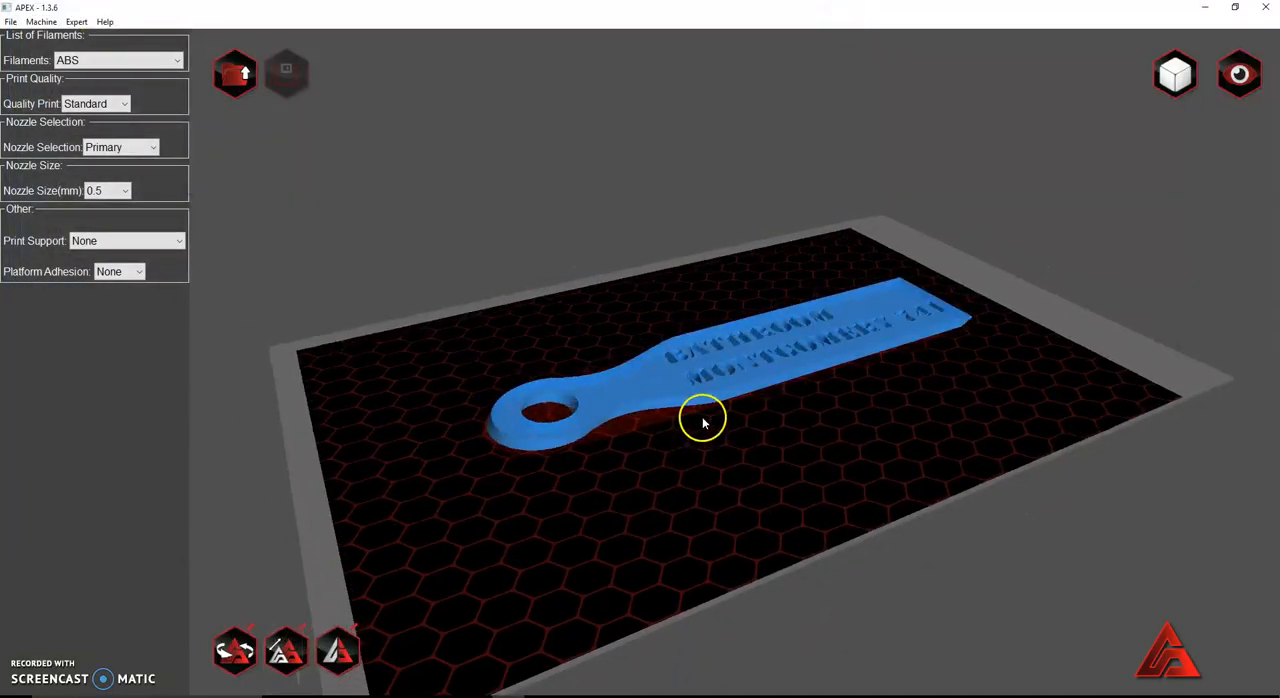
pyautogui.moveTo(794, 157); pyautogui.dragTo(796, 192)
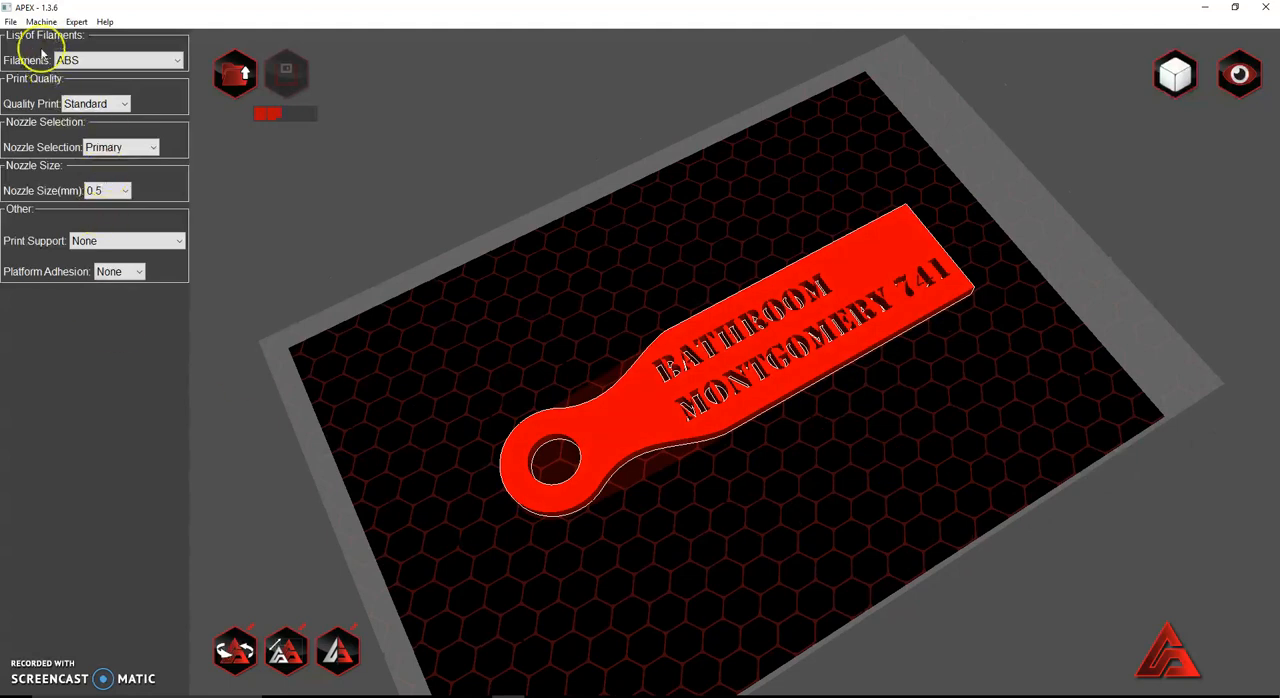
# - Add the room 735 bathroom pass STL to the platform beside the first pass and let it slice
pyautogui.click(11, 22)
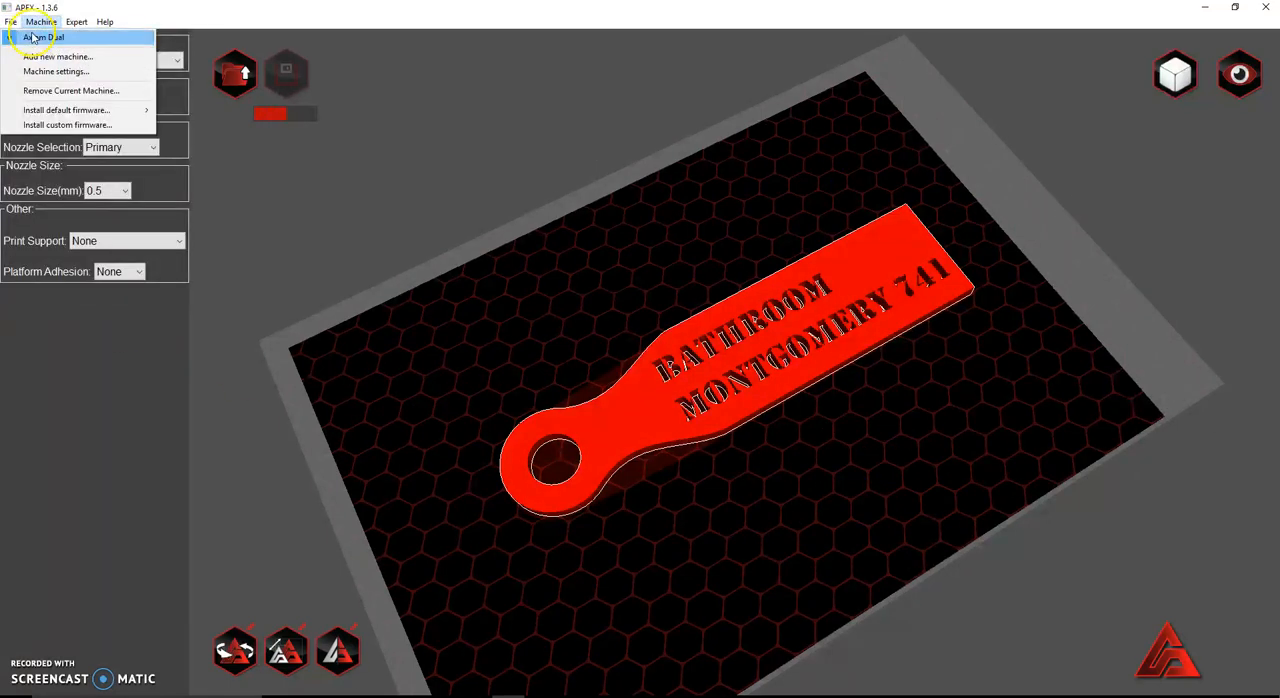
pyautogui.click(23, 42)
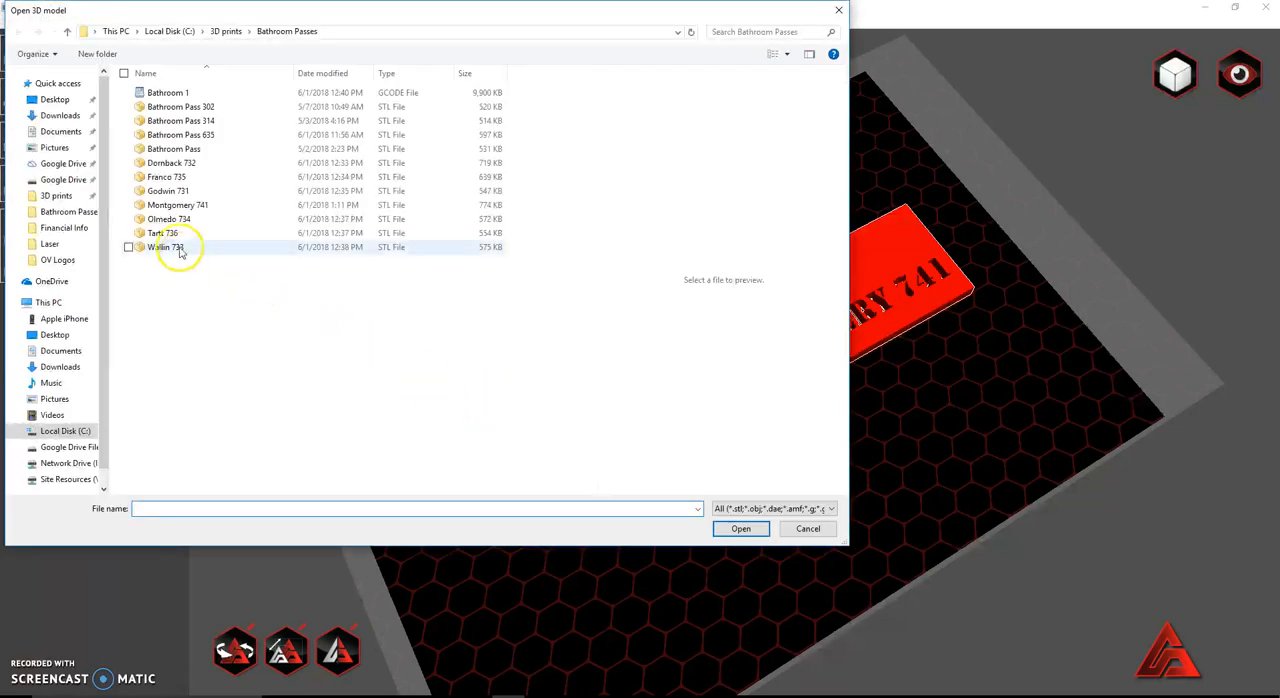
pyautogui.click(171, 178)
pyautogui.doubleClick(171, 178)
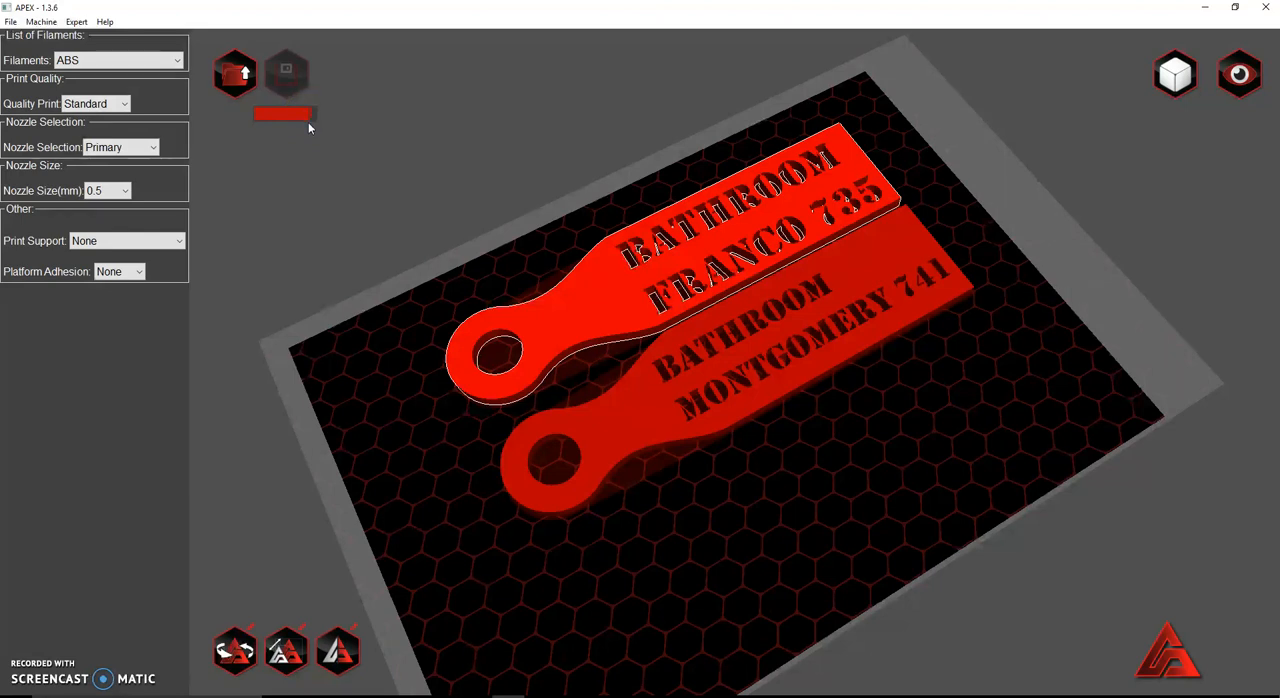
pyautogui.click(301, 130)
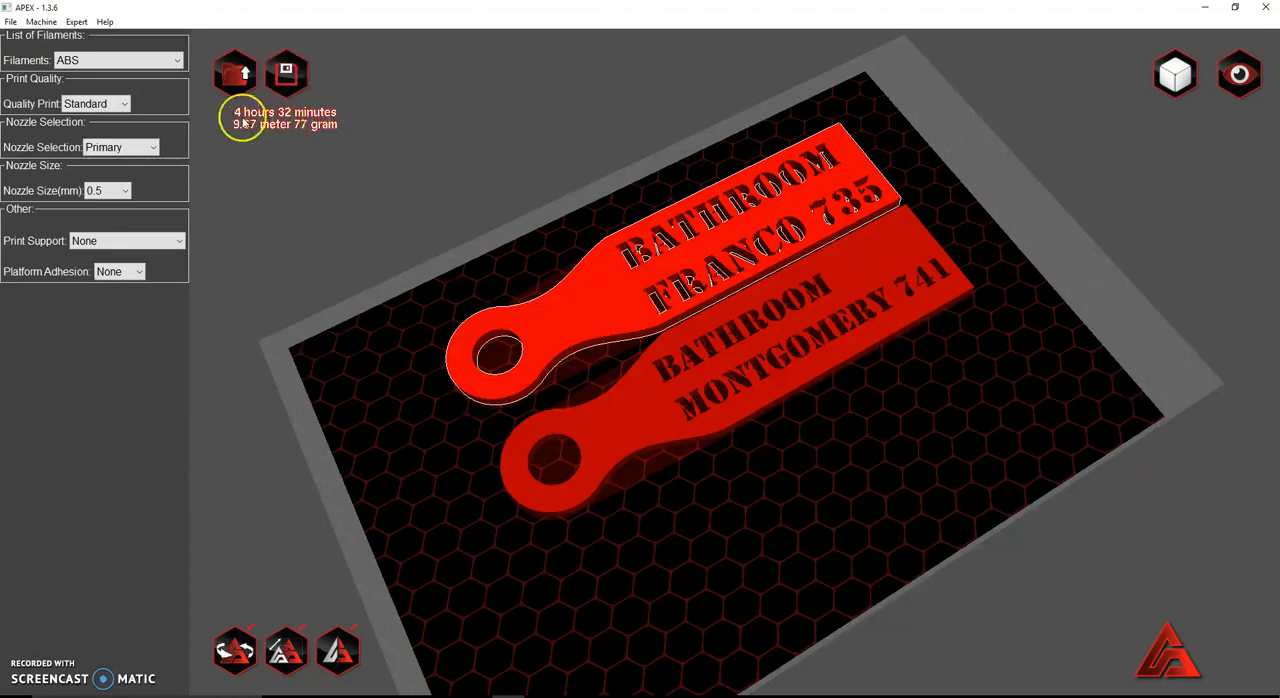
pyautogui.click(10, 21)
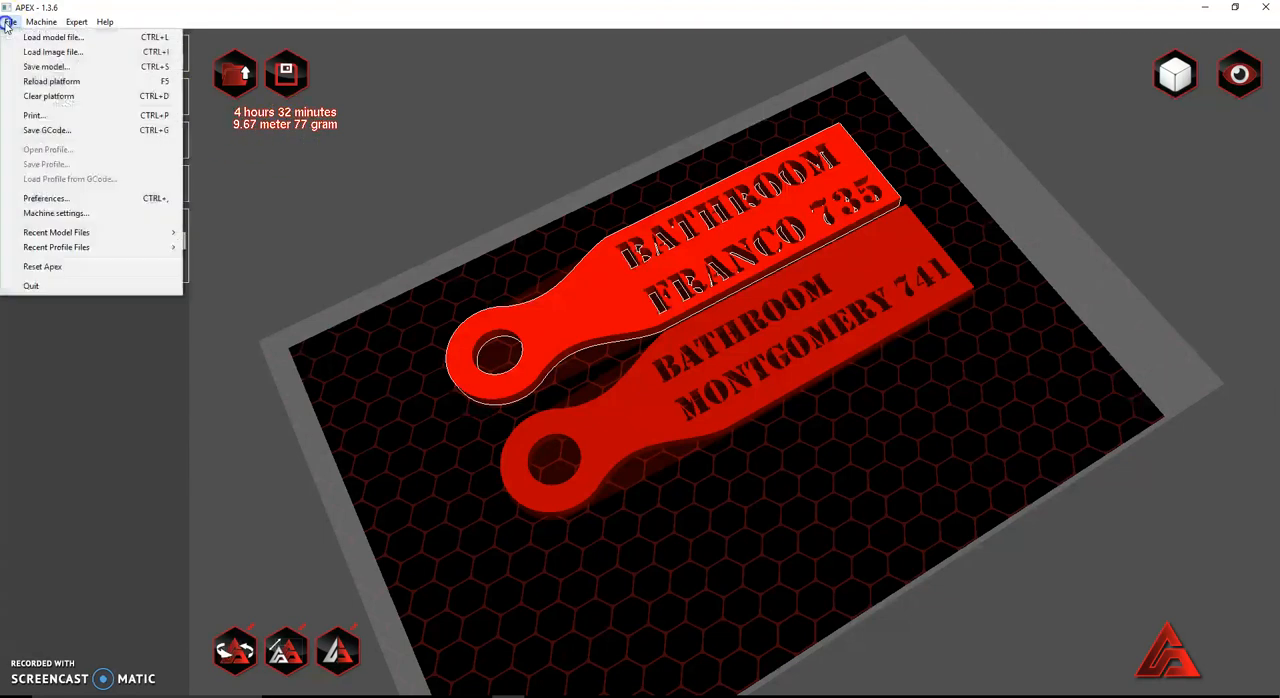
pyautogui.click(93, 134)
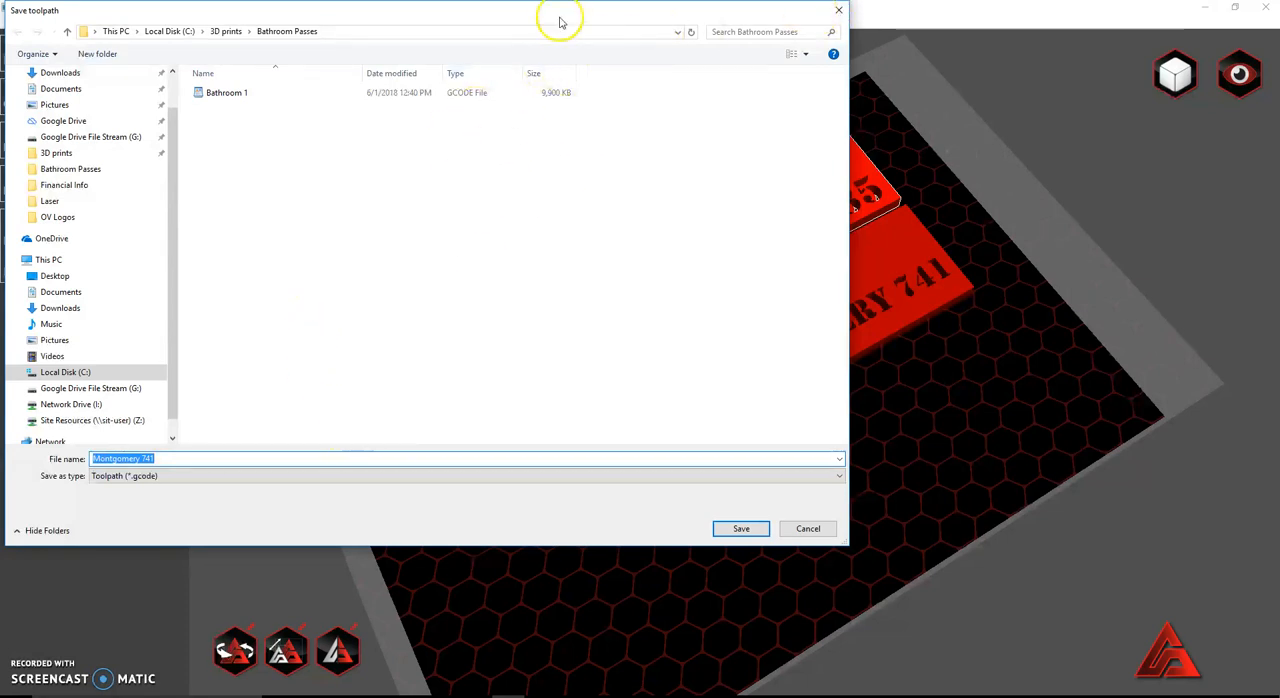
pyautogui.moveTo(540, 20); pyautogui.dragTo(754, 130)
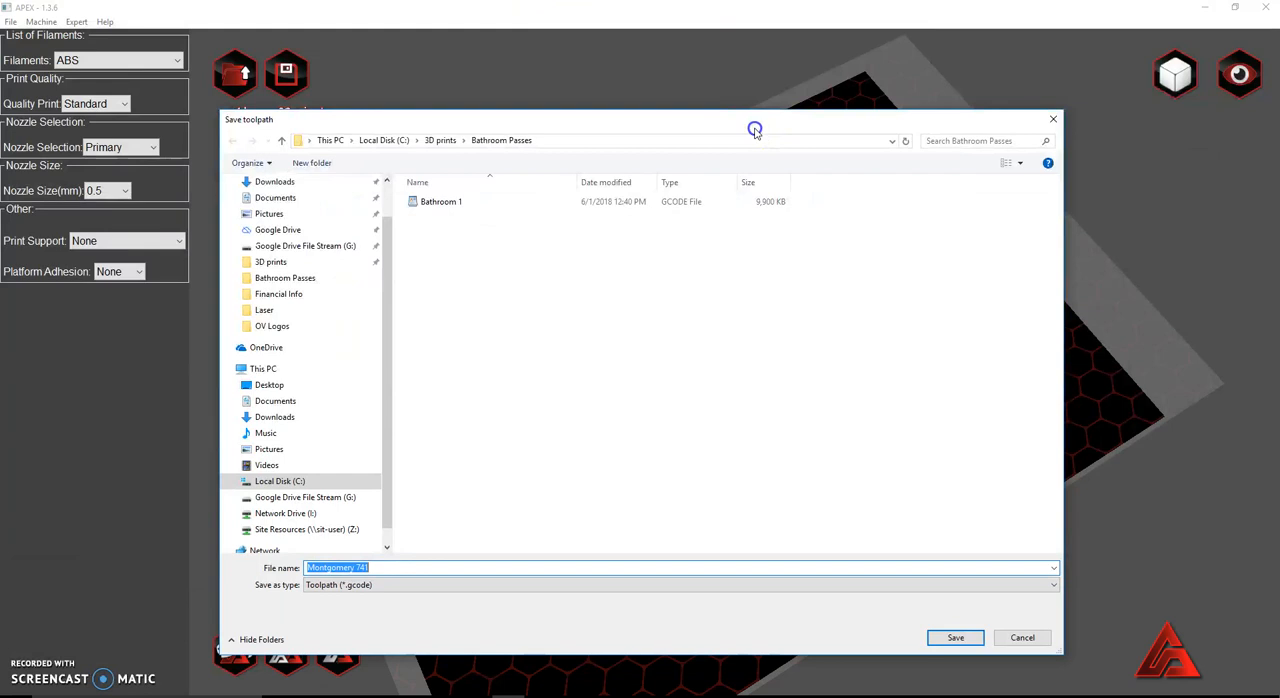
pyautogui.click(1053, 119)
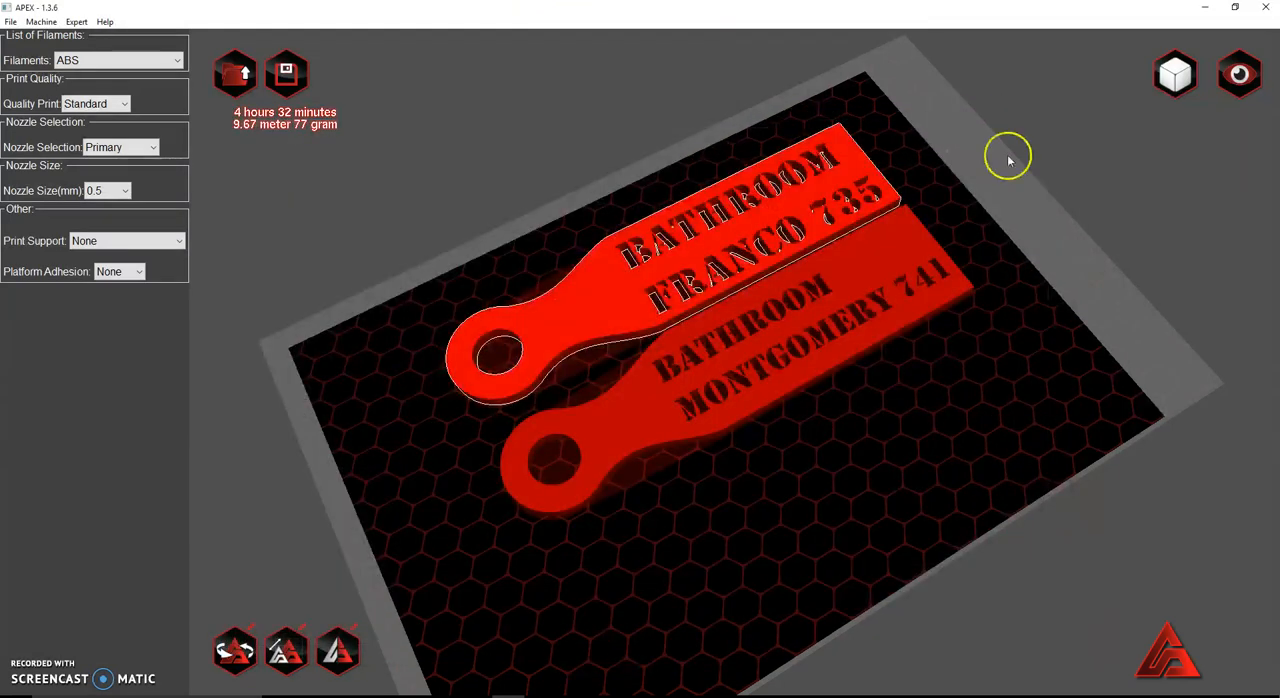